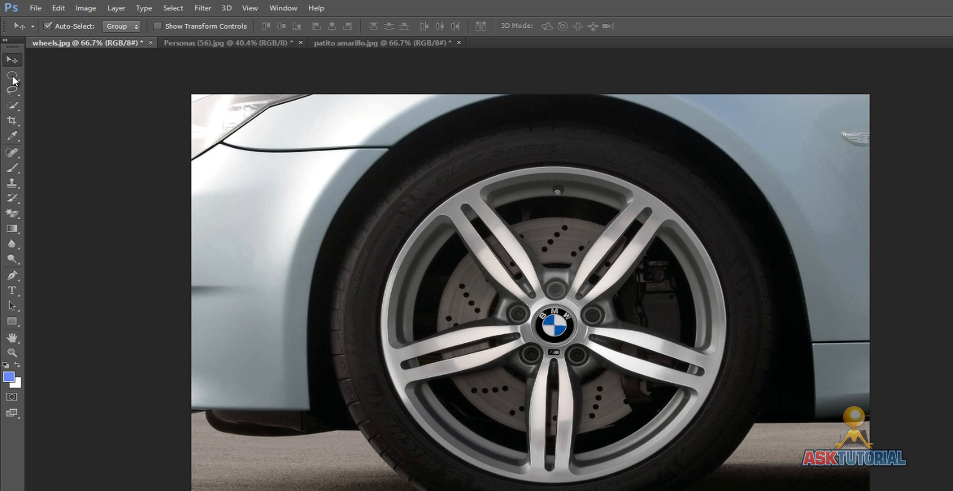
Make a rectangular marquee selection across the front fender and the tire's upper left edge
left_click(12, 76)
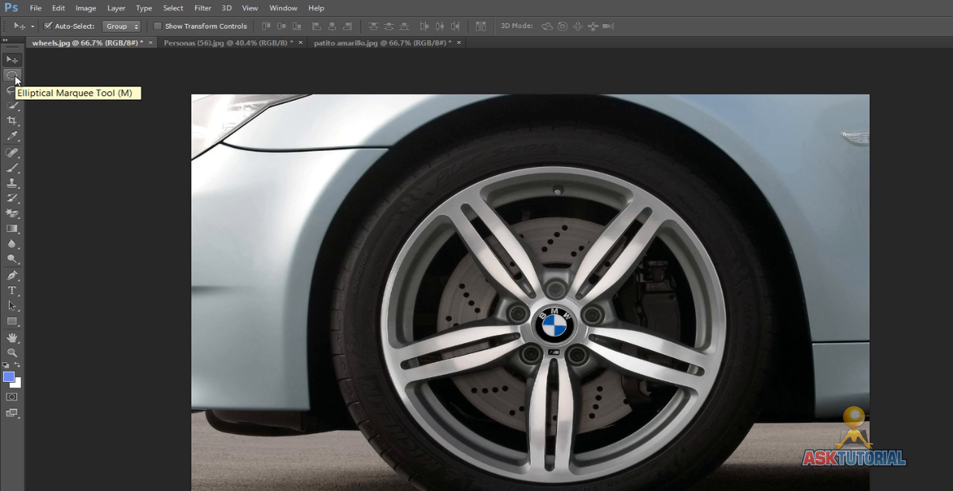
left_click(14, 76)
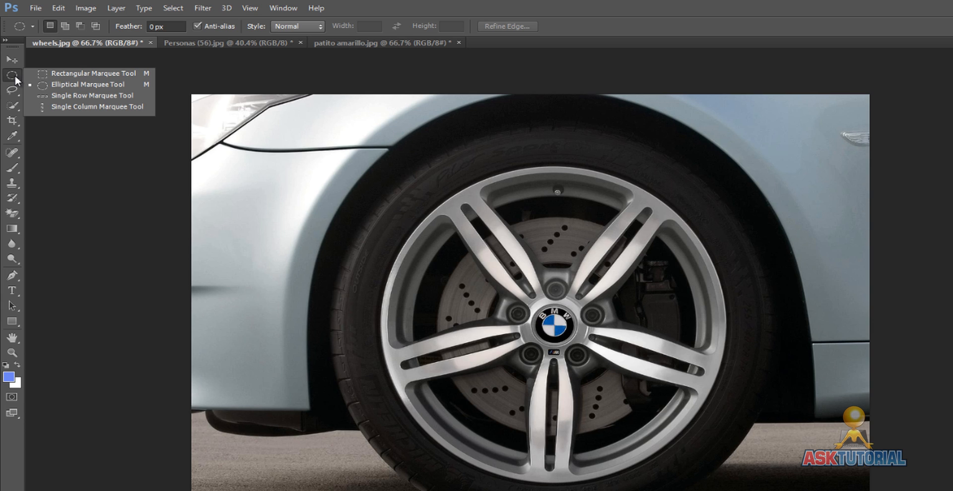
left_click(51, 74)
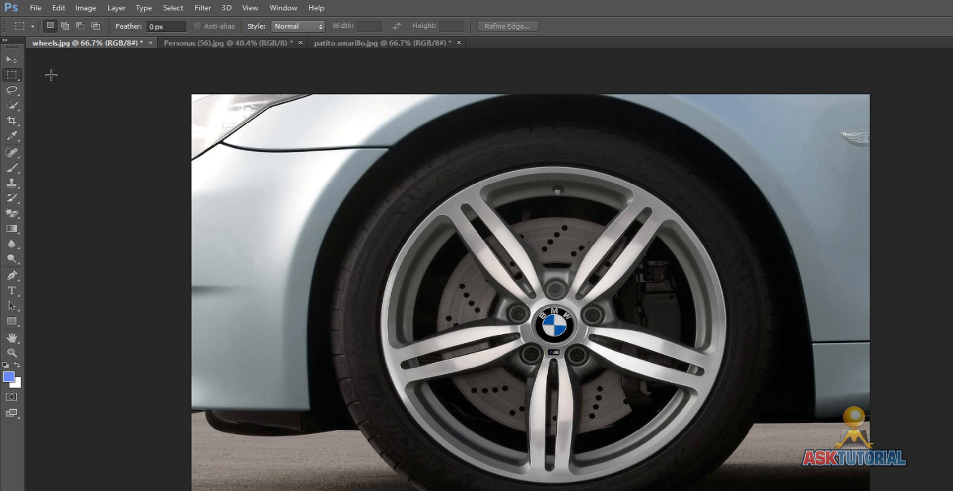
left_click_drag(249, 180, 434, 278)
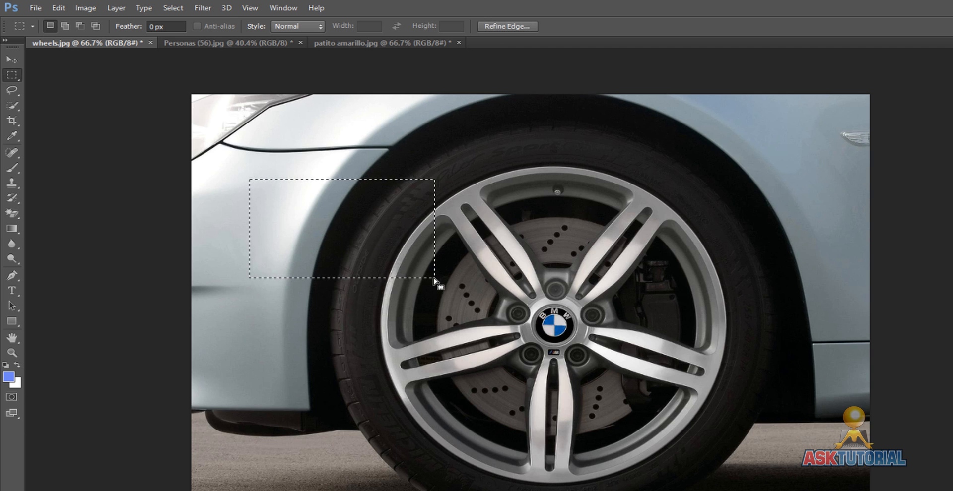
Replace the rectangular selection with an elliptical marquee selection spanning the fender, the tire and the left part of the rim
right_click(13, 79)
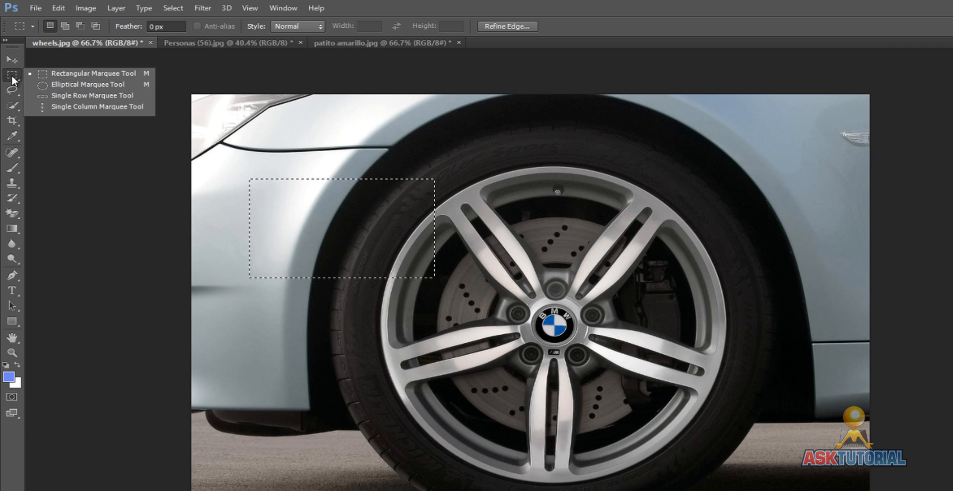
left_click(49, 85)
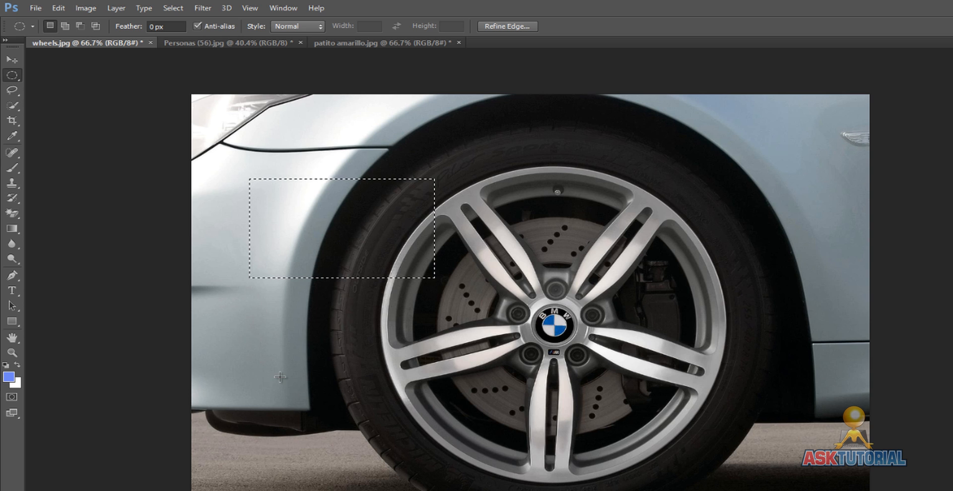
left_click_drag(280, 377, 514, 200)
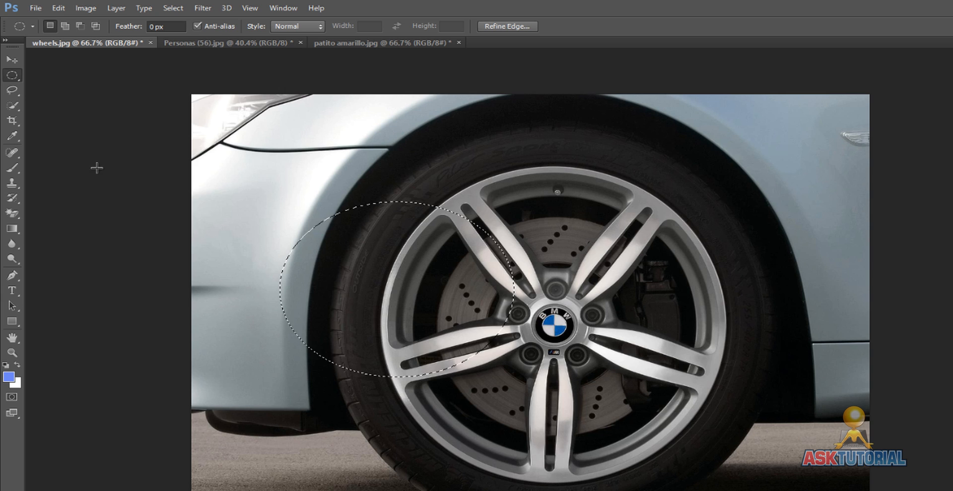
Select a single pixel row across the photo above the rim with the Single Row Marquee tool
right_click(18, 73)
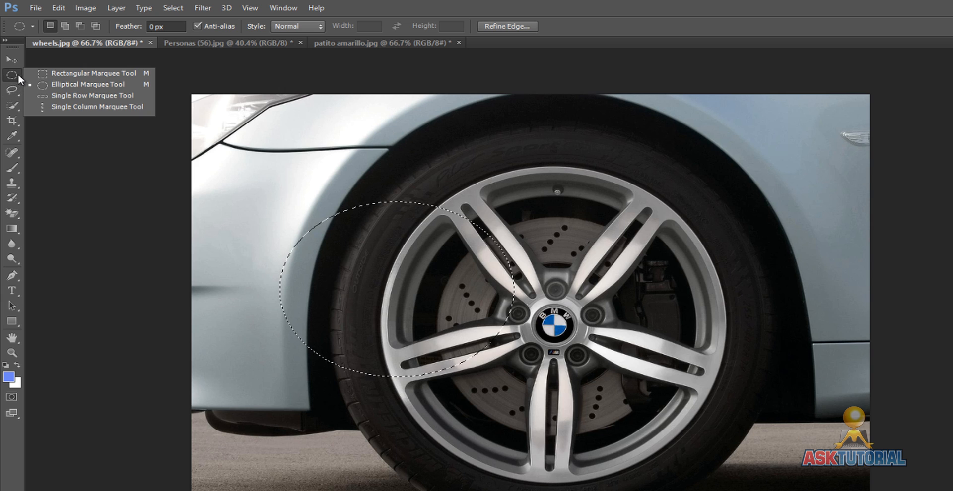
left_click(64, 98)
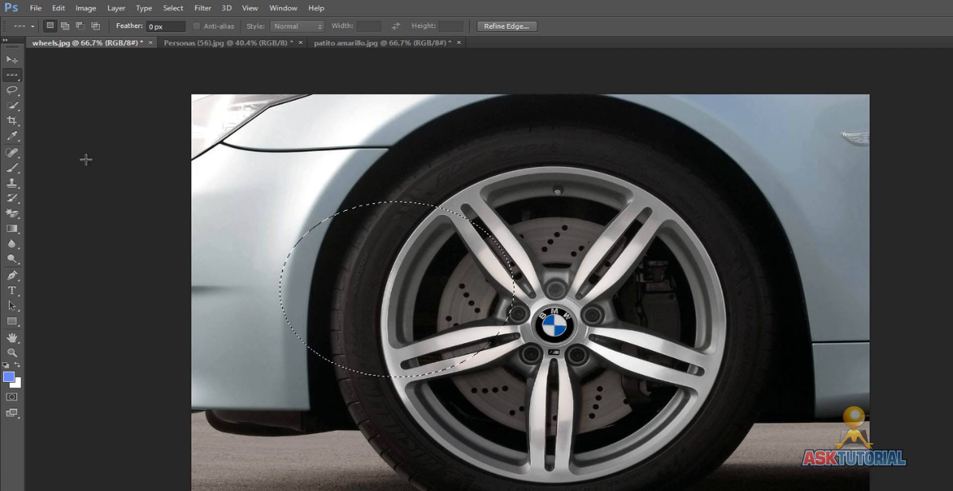
left_click(533, 124)
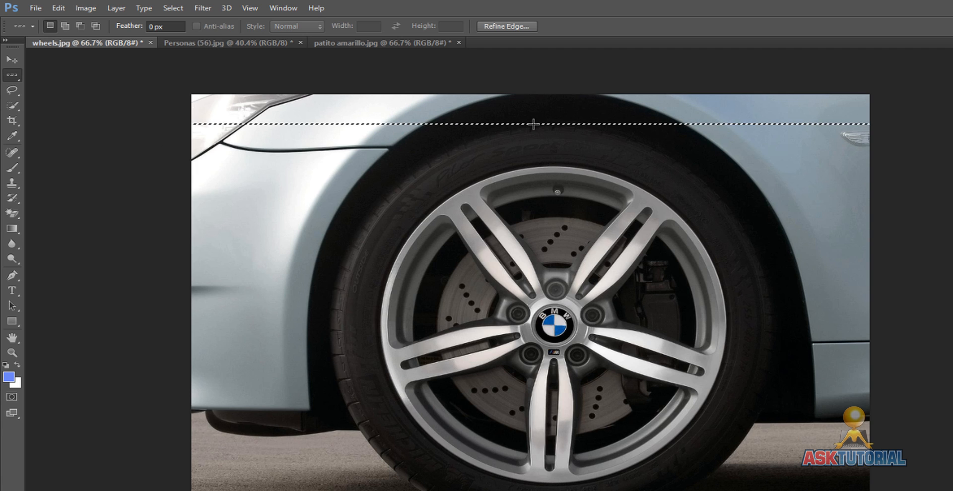
Select a single pixel column through the wheel just left of the hub with the Single Column Marquee tool
left_click(16, 76)
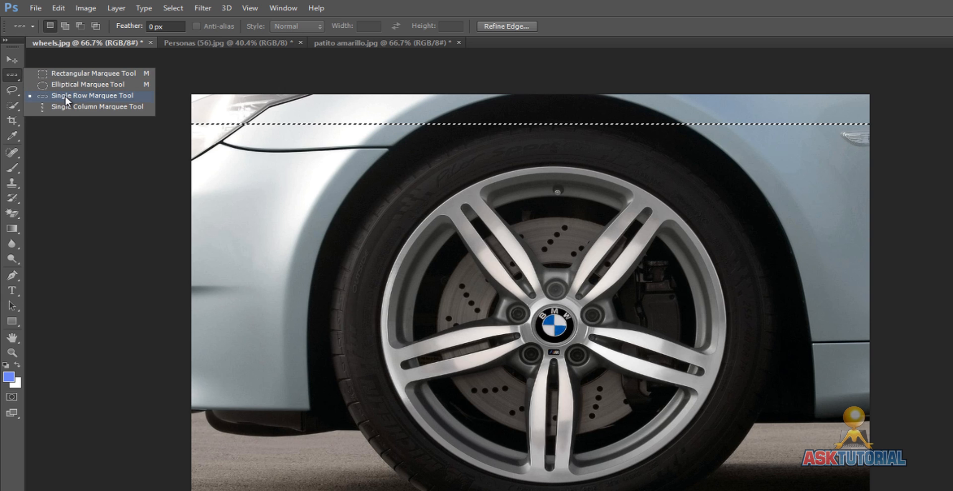
left_click(67, 106)
left_click(525, 259)
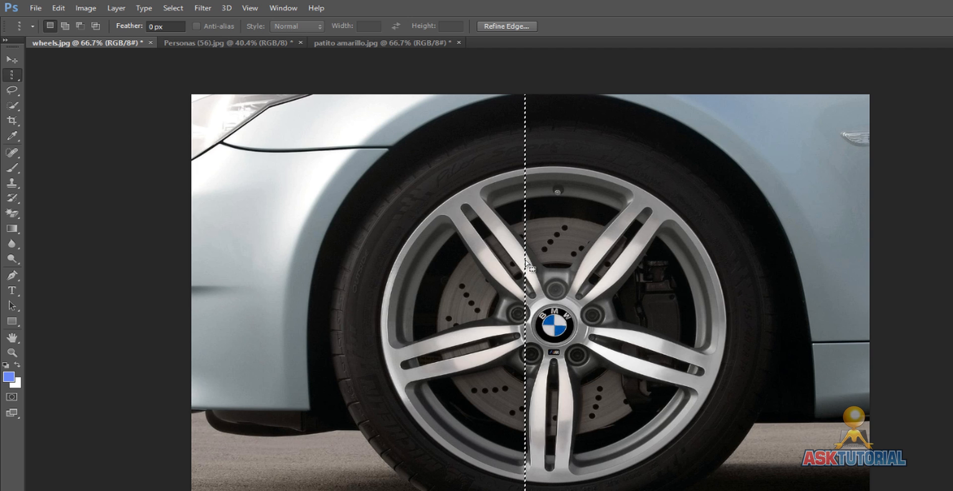
Switch the lasso to the Polygonal Lasso tool and the quick selection tool to the Magic Wand
left_click(15, 92)
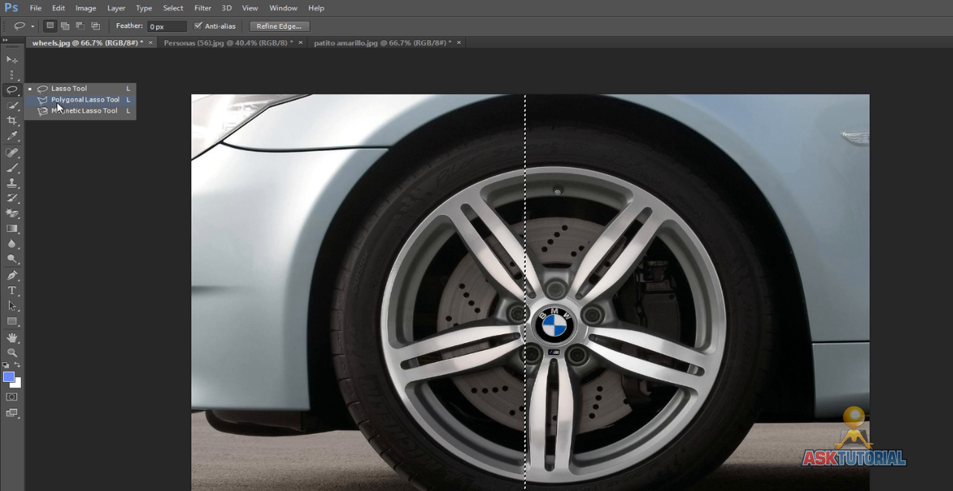
left_click(70, 99)
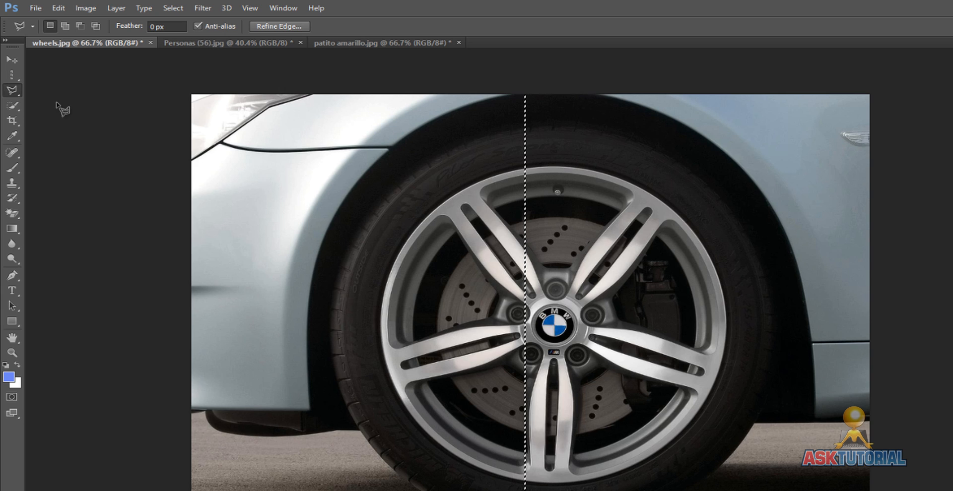
left_click(15, 110)
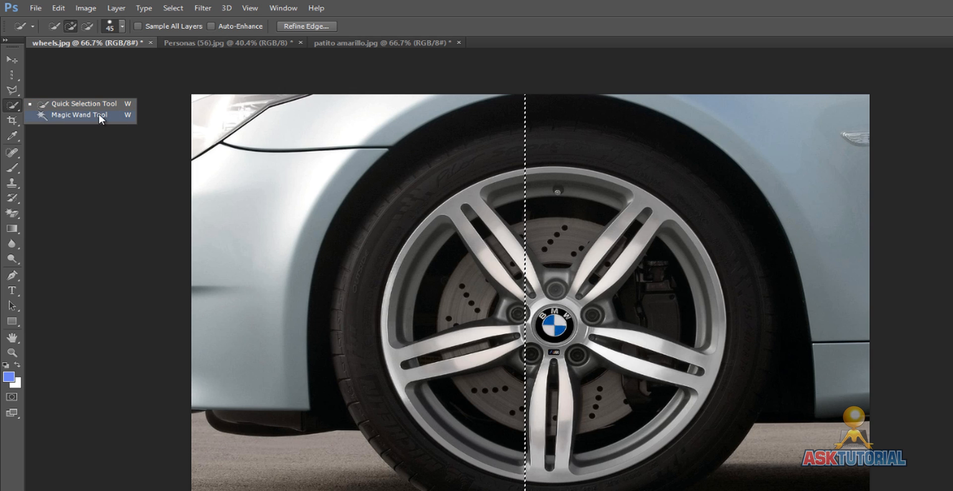
left_click(56, 117)
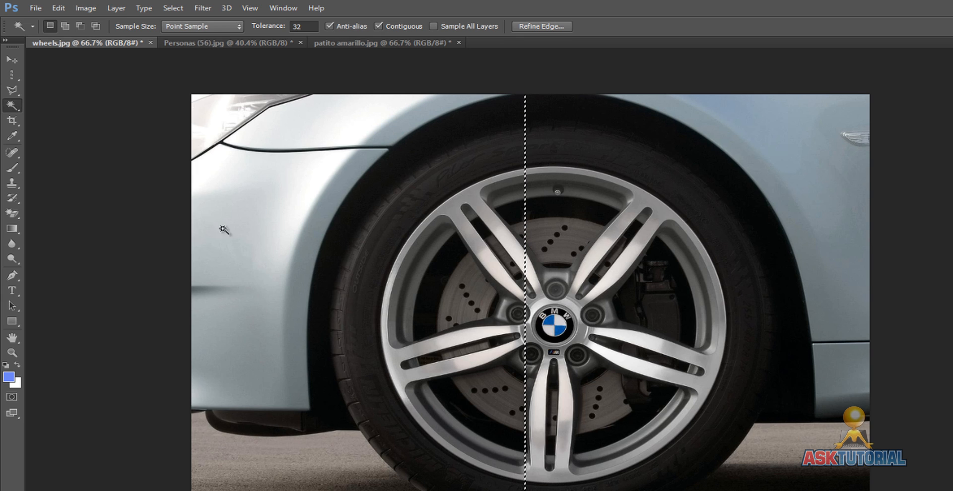
Draw a circular marquee selection about 5.94 in across from the hub to the upper right, and center it on the hub
left_click(11, 77)
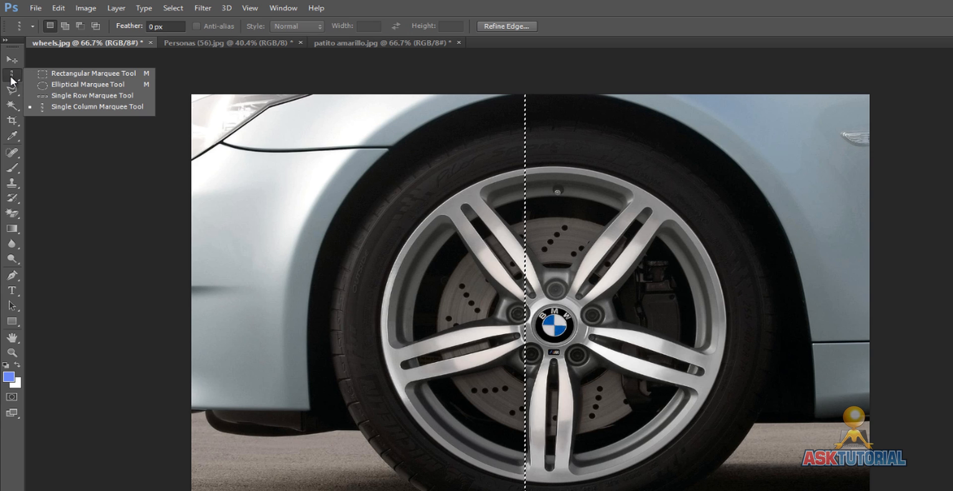
left_click(53, 86)
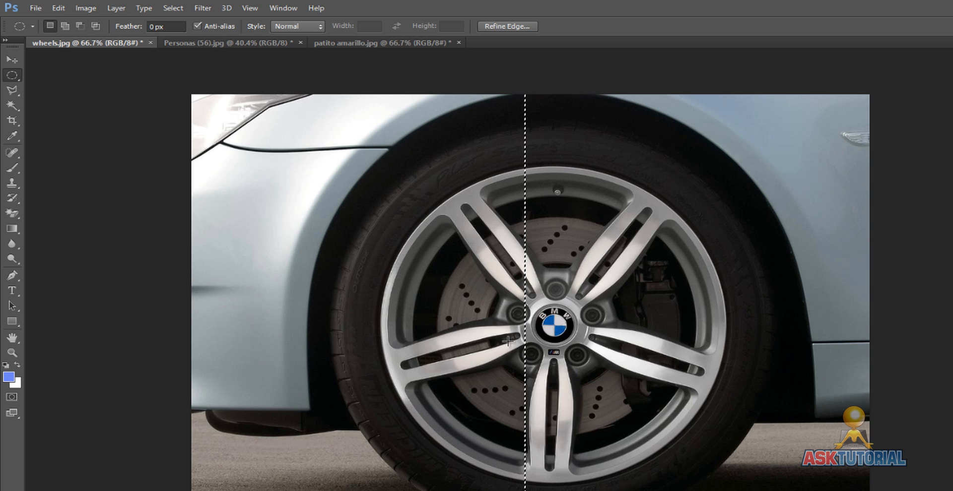
left_click_drag(543, 331, 706, 180)
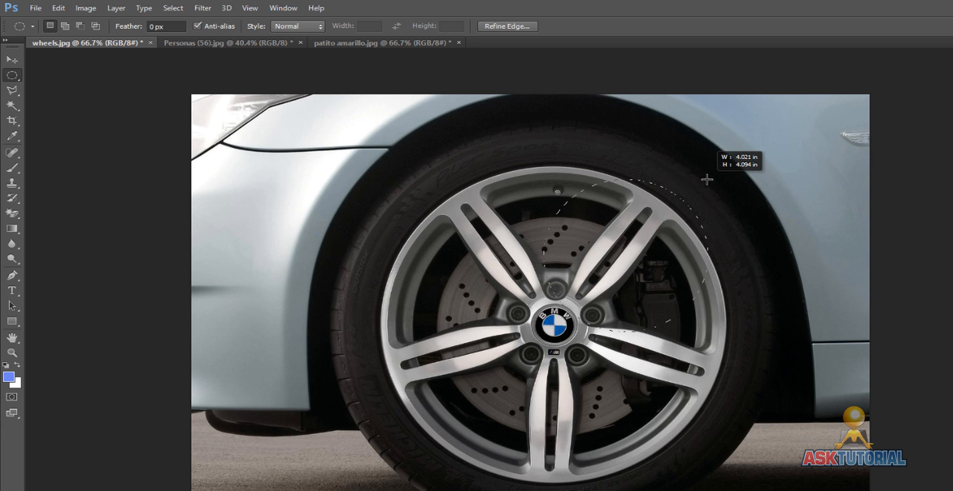
left_click_drag(706, 180, 761, 152)
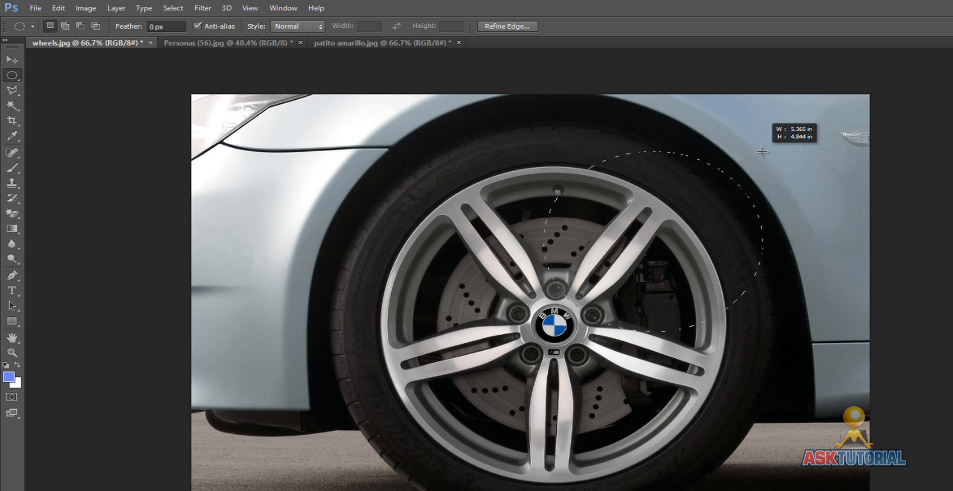
left_click_drag(761, 152, 878, 110)
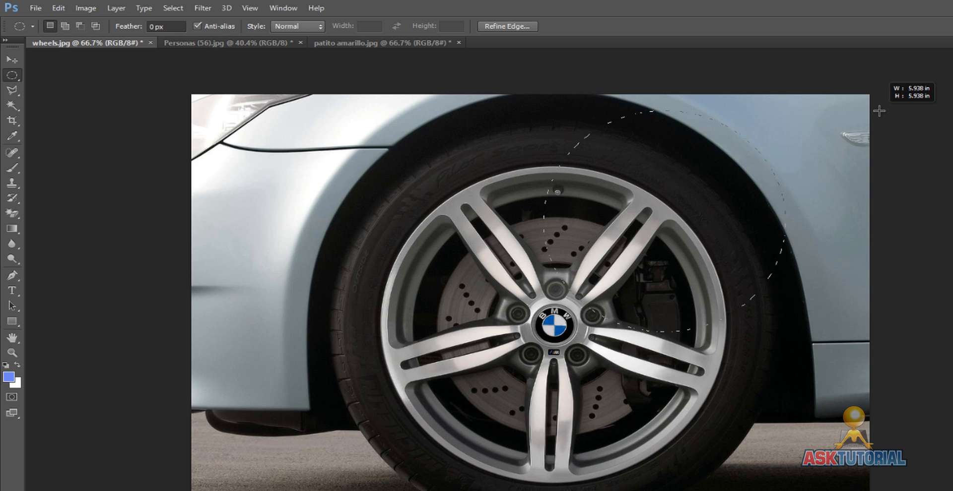
left_click_drag(878, 111, 876, 107)
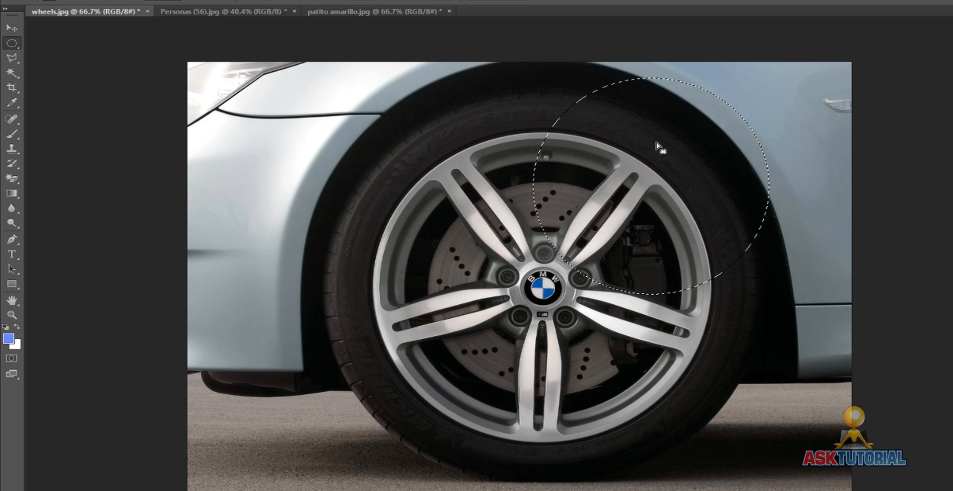
left_click_drag(655, 143, 547, 242)
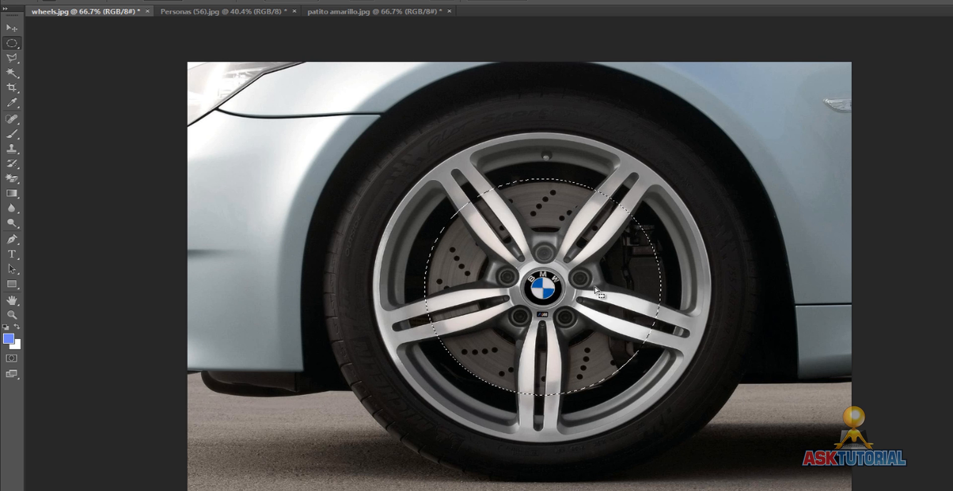
Draw a smaller elliptical selection over the tire's right edge and move it onto the wheel hub
left_click(691, 274)
left_click_drag(691, 274, 814, 163)
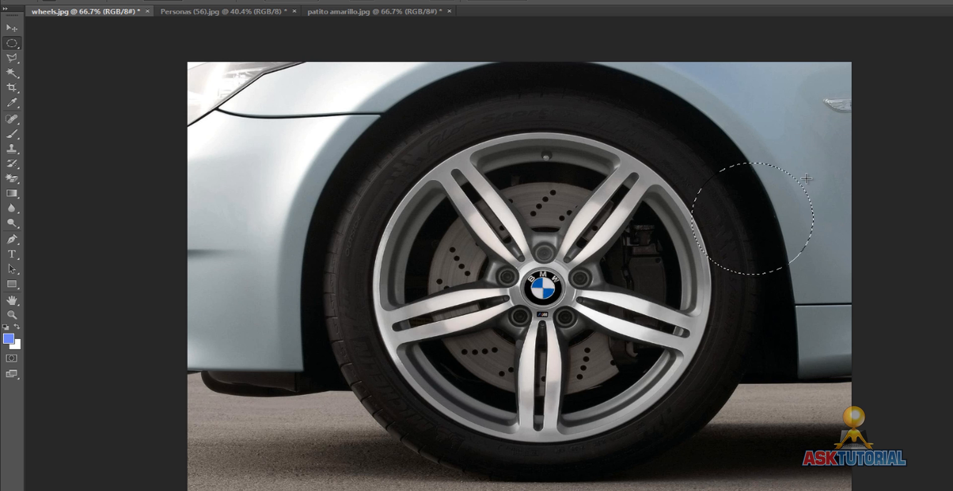
left_click_drag(777, 234, 556, 304)
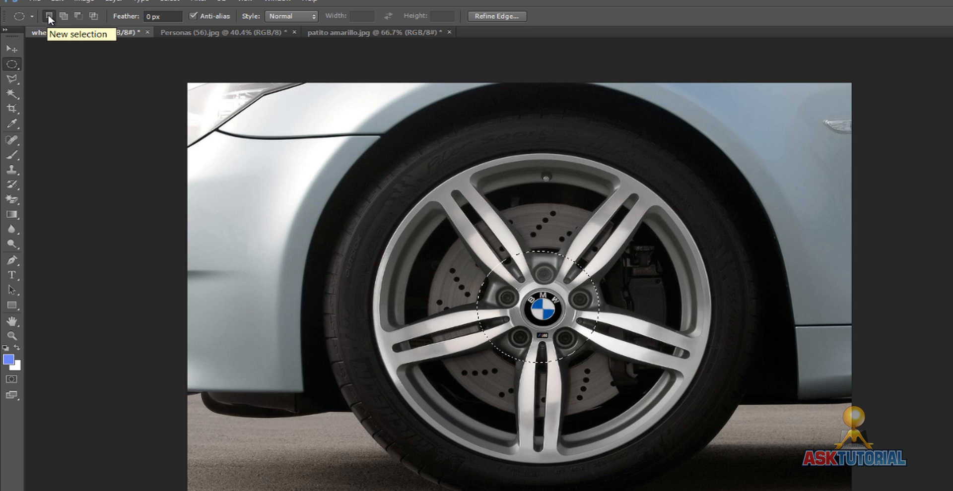
Select an ellipse over the tire's upper right and add two more ellipses, over the hub and the rim's left side
left_click_drag(542, 196, 734, 113)
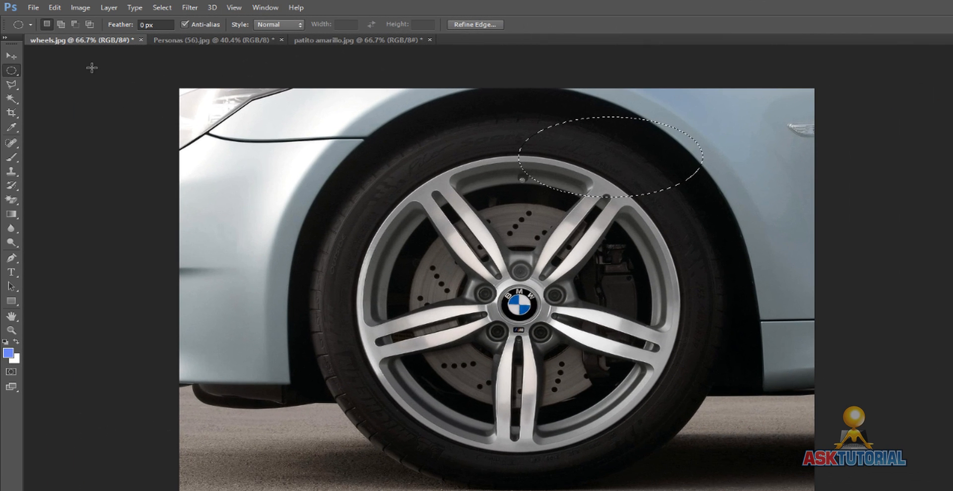
left_click(62, 27)
left_click_drag(494, 270, 611, 326)
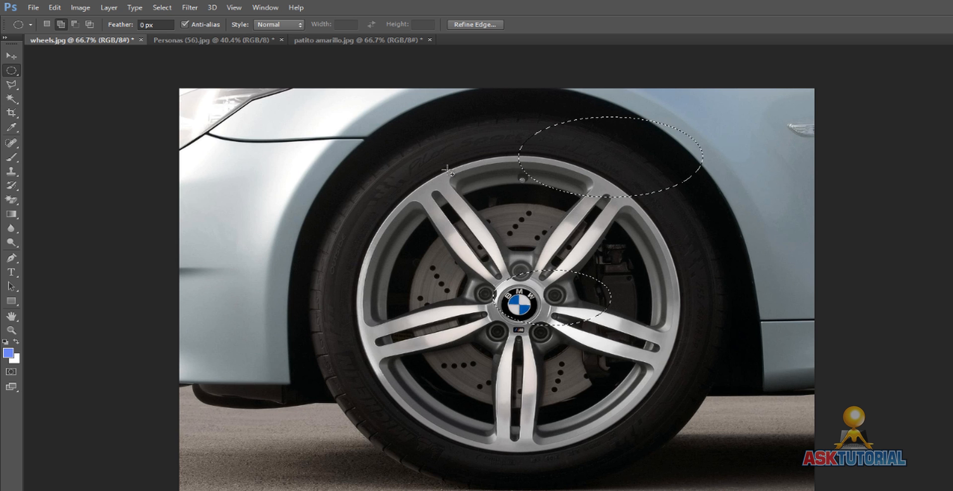
left_click_drag(363, 213, 432, 318)
Subtract elliptical areas from the upper-right tire selection and from the left rim selection
left_click(77, 24)
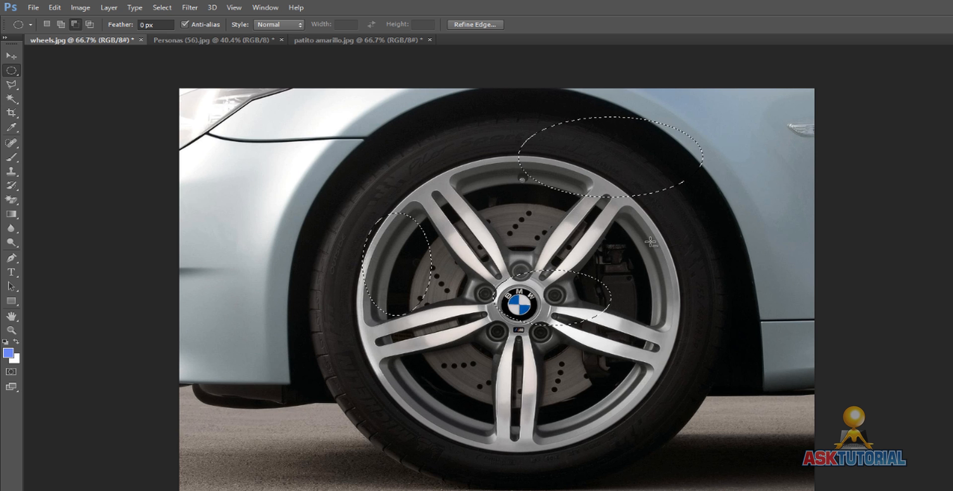
left_click_drag(650, 241, 702, 150)
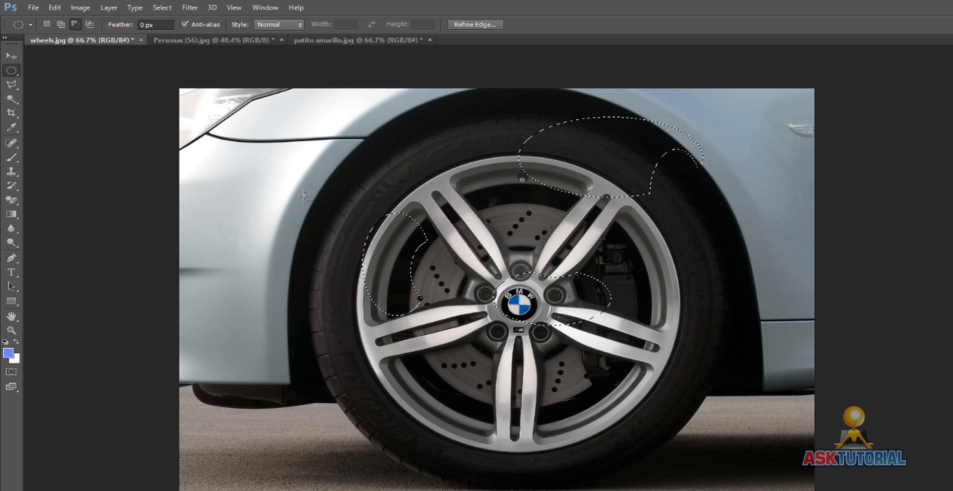
Try intersecting the selection with an ellipse about 3.7 by 2.7 in over the top of the rim and tire
left_click(90, 24)
left_click_drag(423, 111, 552, 206)
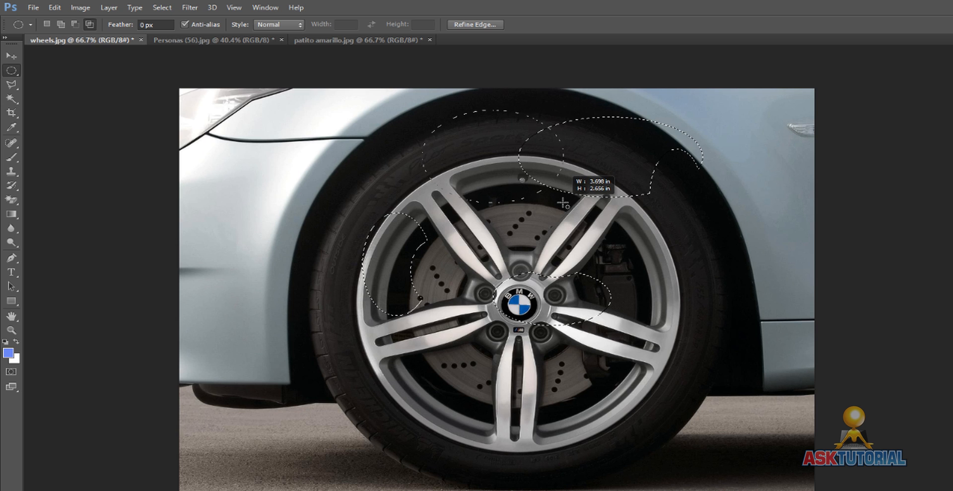
left_click_drag(563, 203, 562, 203)
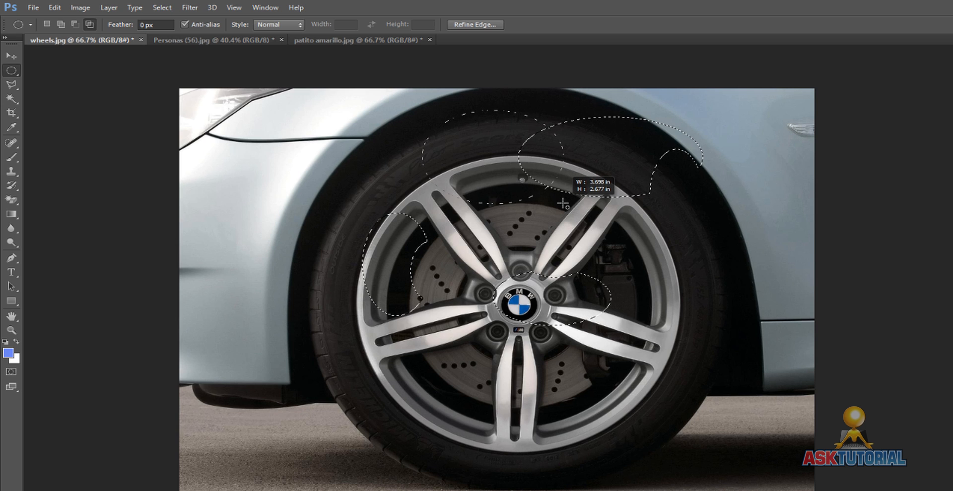
left_click_drag(563, 203, 562, 203)
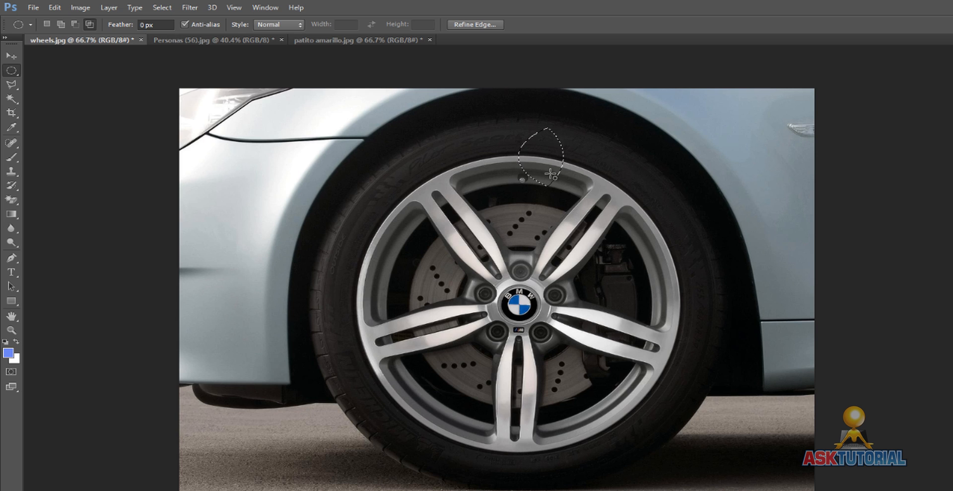
left_click_drag(551, 179, 702, 196)
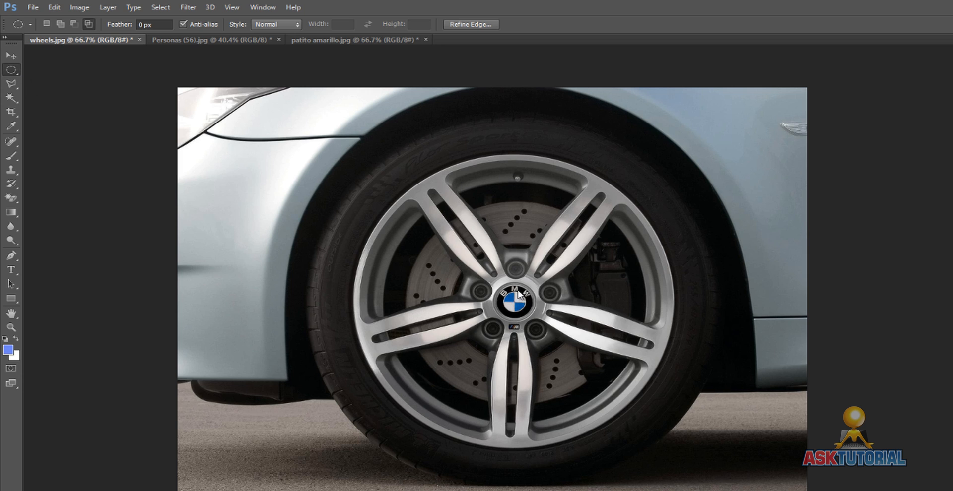
Set the Elliptical Marquee to new-selection mode and clear the existing selections on the wheel
right_click(14, 71)
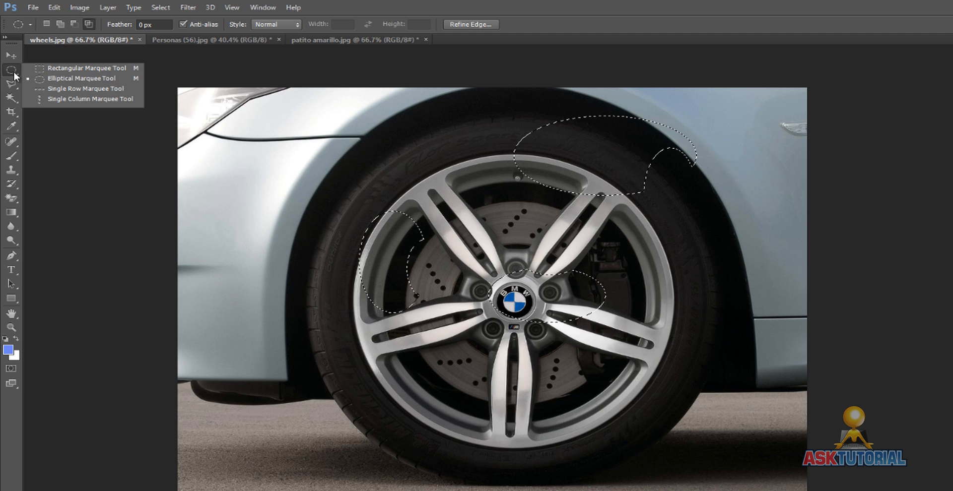
left_click(43, 80)
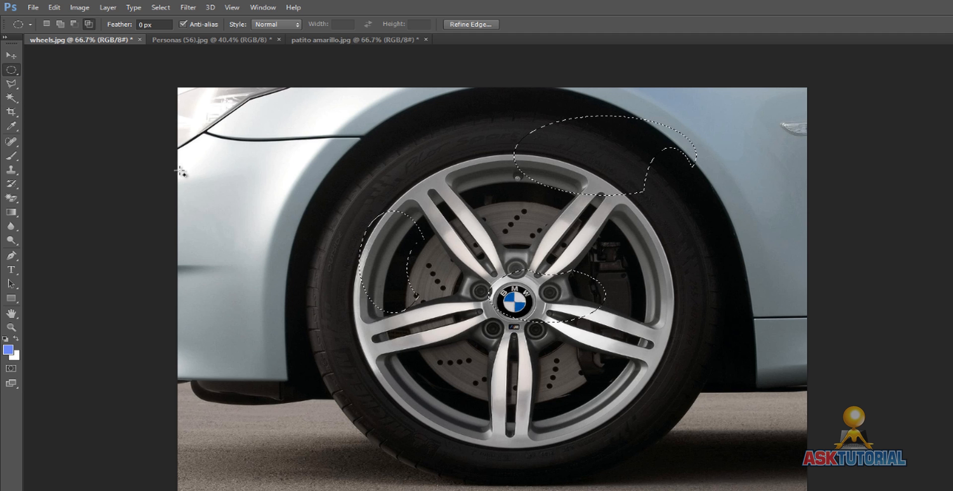
left_click(46, 24)
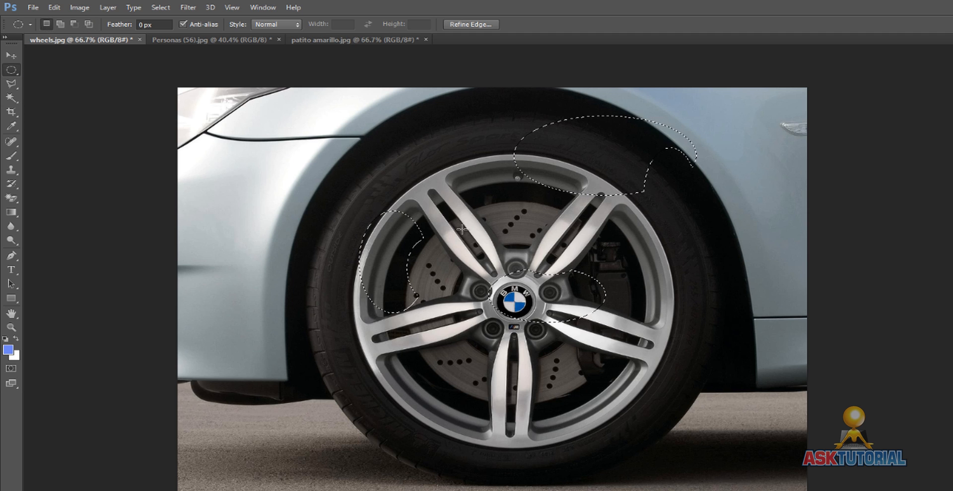
left_click(482, 231)
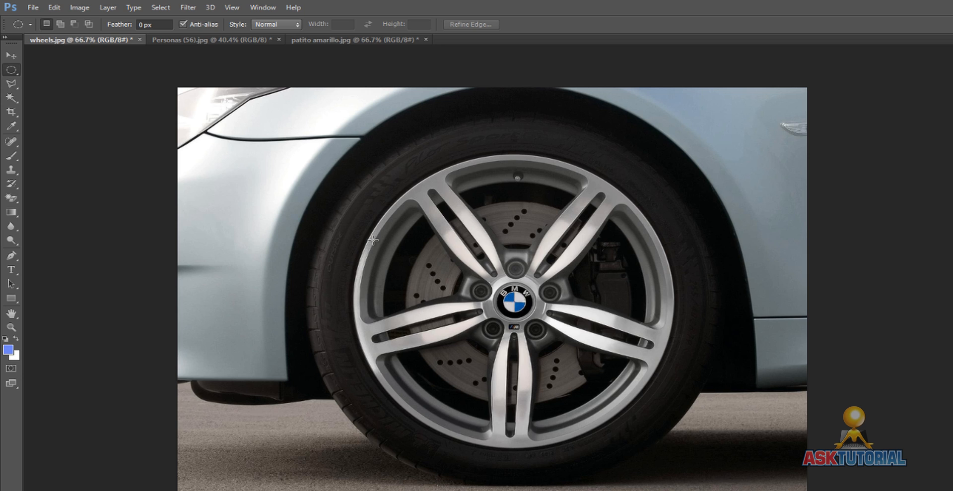
Try two circular selections, each started near the rim's upper-left edge and moved up to fit over the rim
left_click_drag(363, 188, 804, 479)
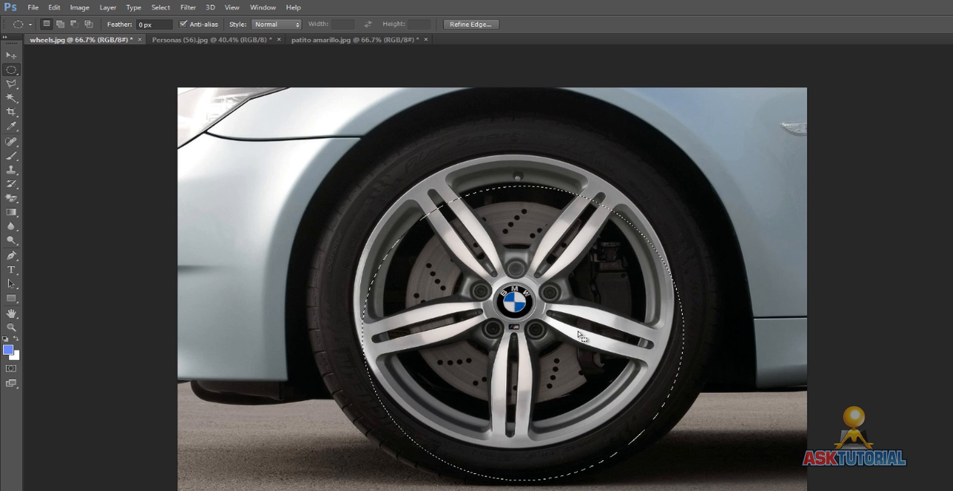
left_click_drag(579, 333, 568, 300)
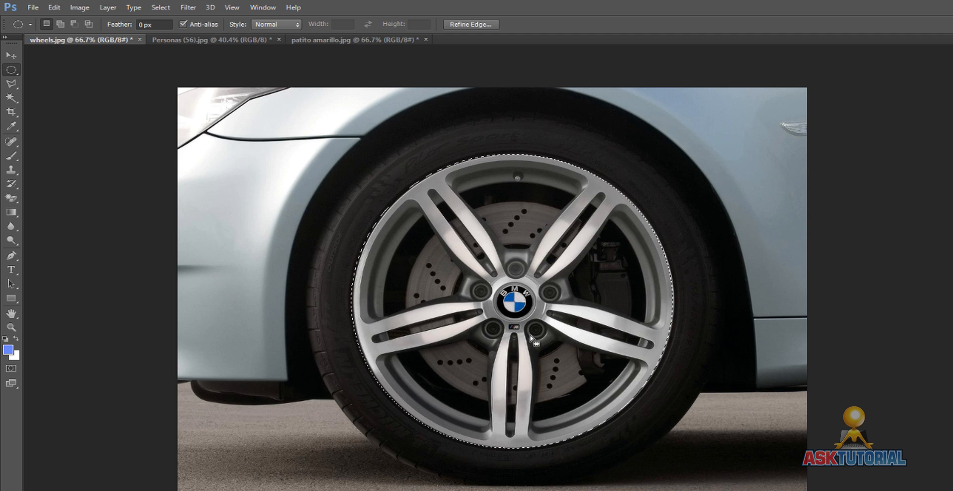
left_click_drag(370, 199, 763, 474)
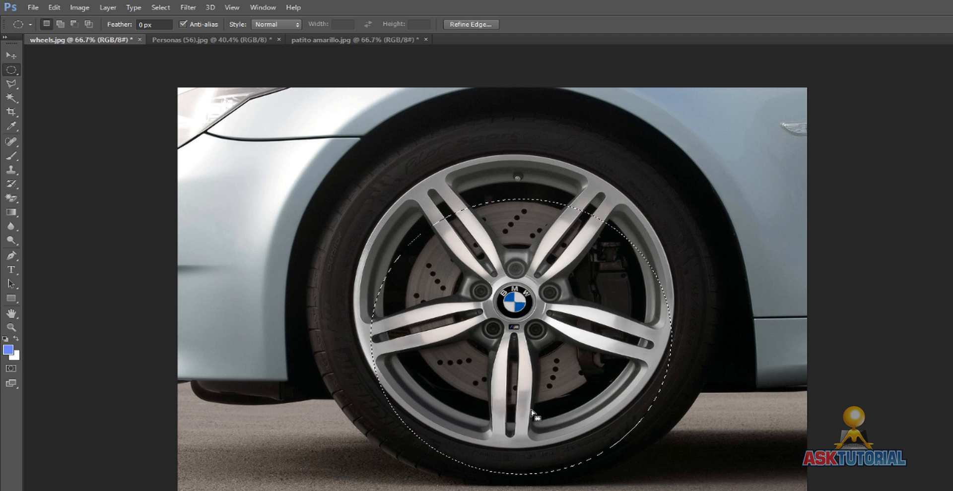
left_click_drag(530, 410, 524, 373)
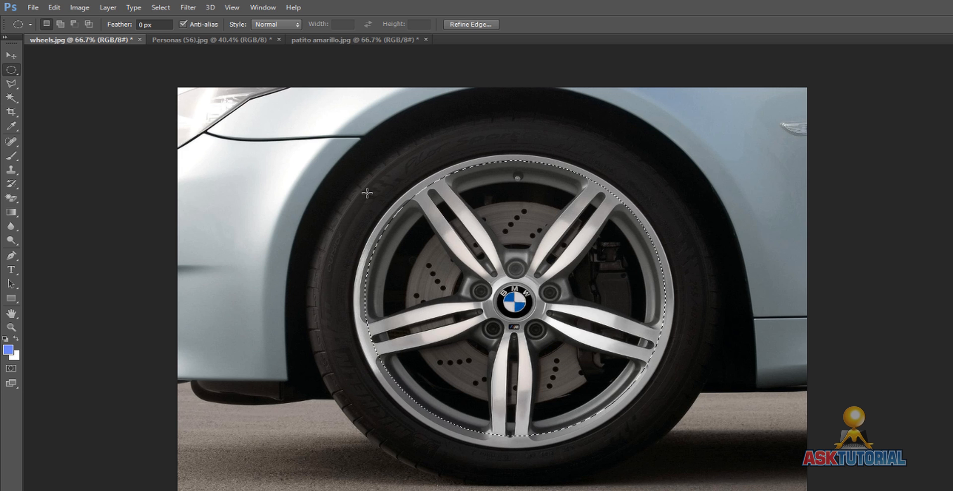
Try another circular selection, fit it to the rim's outer edge while repositioning it, and deselect it
left_click(394, 187)
left_click_drag(494, 314, 558, 290)
left_click_drag(653, 358, 538, 346)
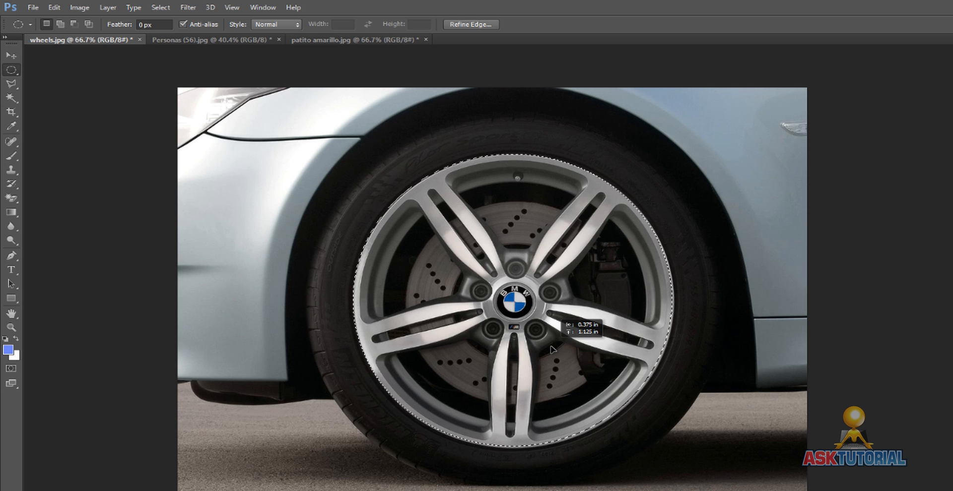
left_click_drag(552, 350, 537, 362)
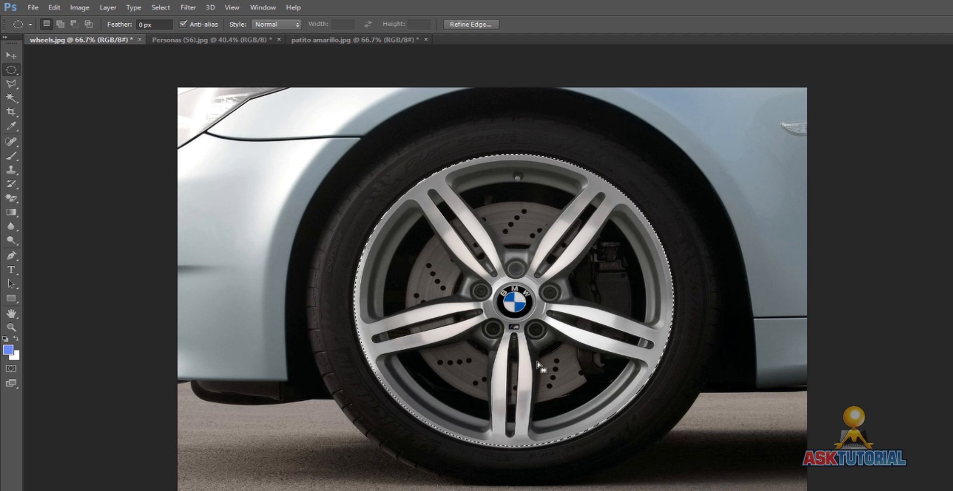
left_click(718, 278)
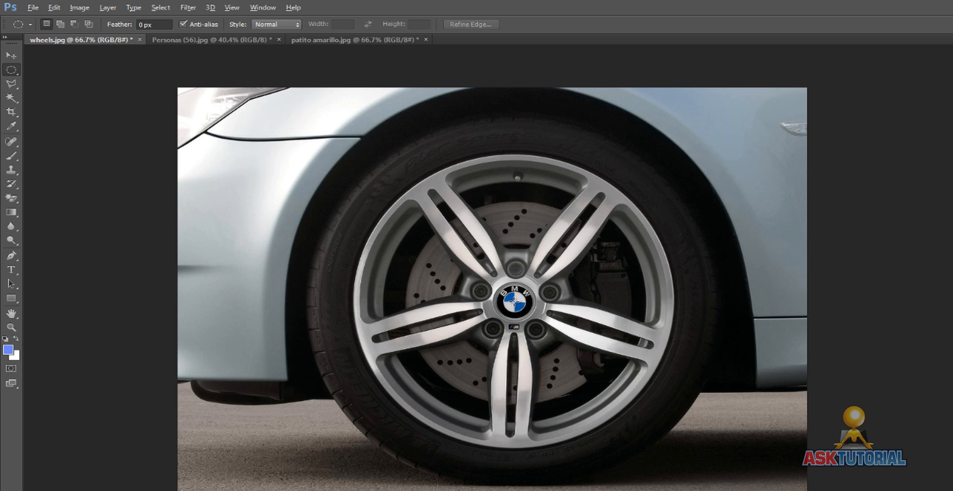
Draw a circular selection outward from the hub's center to the rim's outer edge, about 8.6 in across
left_click_drag(514, 302, 721, 154)
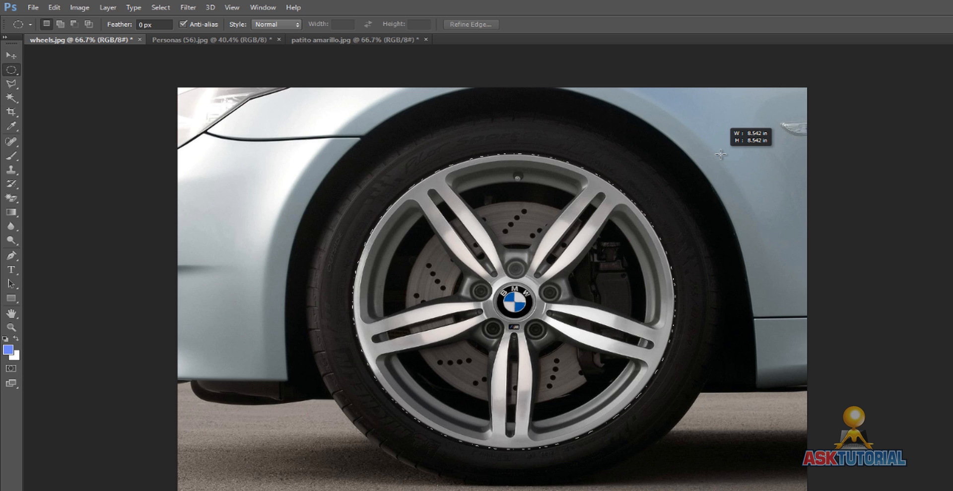
mouse_move(720, 155)
left_mouse_down()
mouse_move(618, 158)
mouse_move(662, 165)
mouse_move(645, 174)
mouse_move(650, 183)
mouse_move(633, 179)
mouse_move(683, 175)
mouse_move(666, 170)
mouse_move(698, 153)
left_mouse_up()
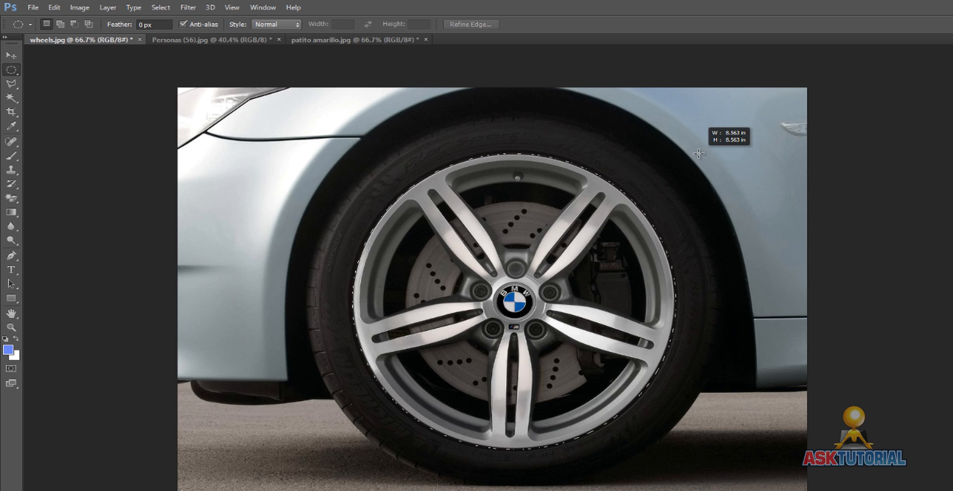
left_click_drag(698, 154, 700, 155)
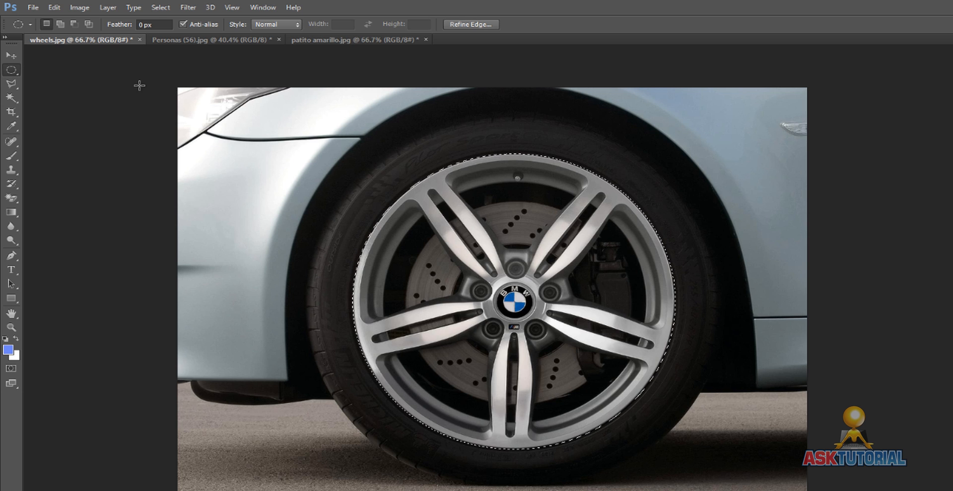
Apply a Brightness/Contrast adjustment to the selected rim with brightness 95 and contrast 3, and deselect
left_click(81, 8)
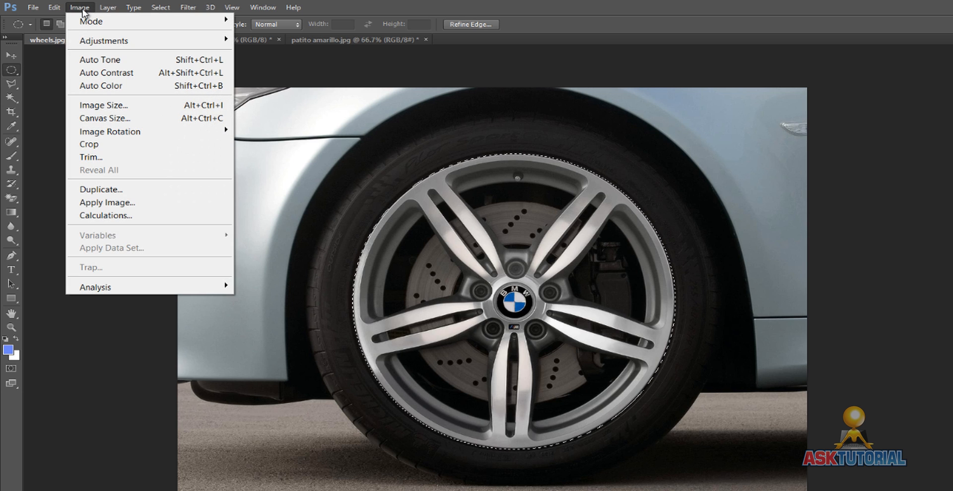
mouse_move(96, 41)
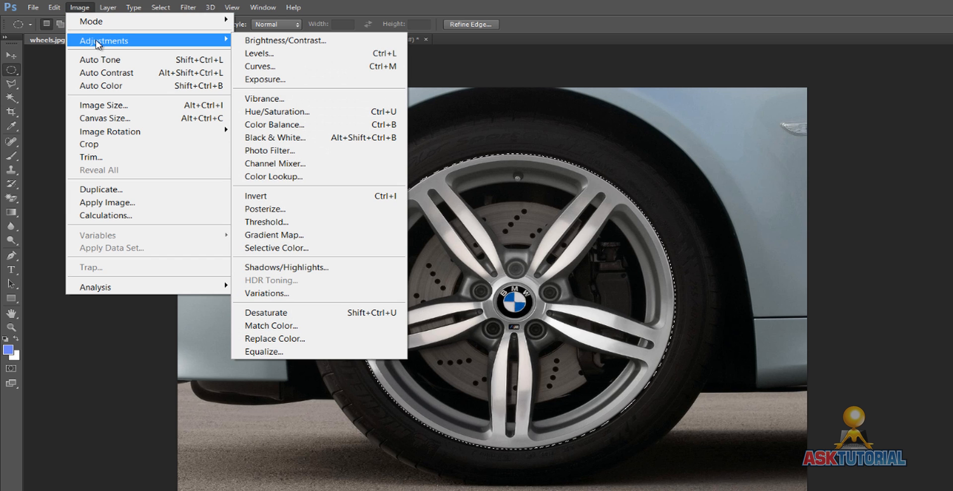
left_click(266, 40)
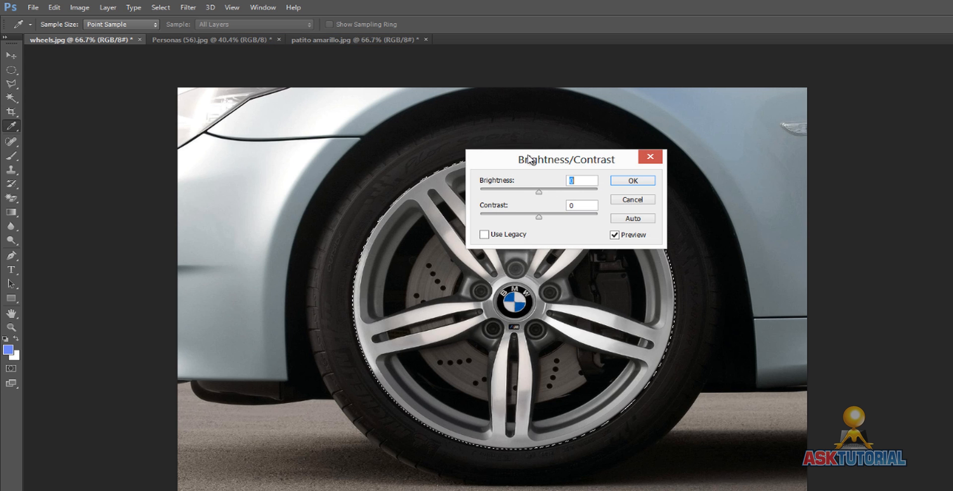
left_click_drag(527, 159, 733, 199)
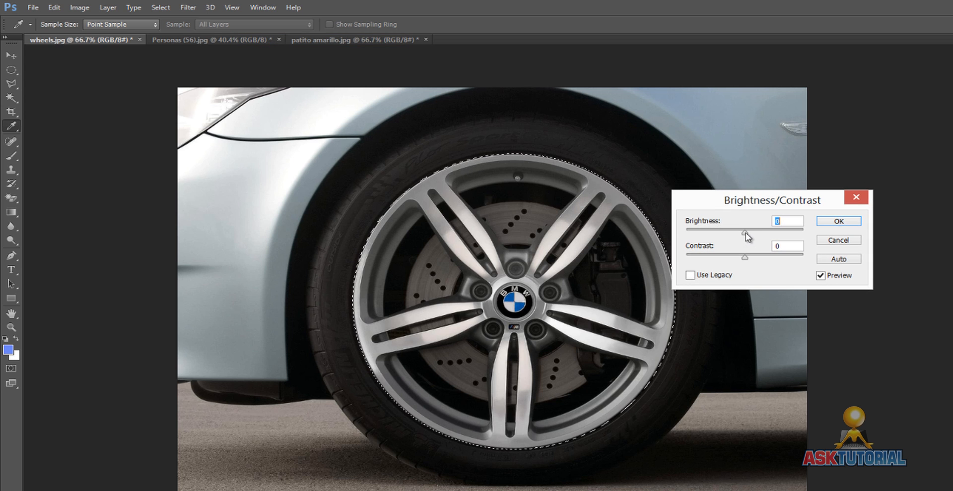
left_click_drag(745, 234, 776, 242)
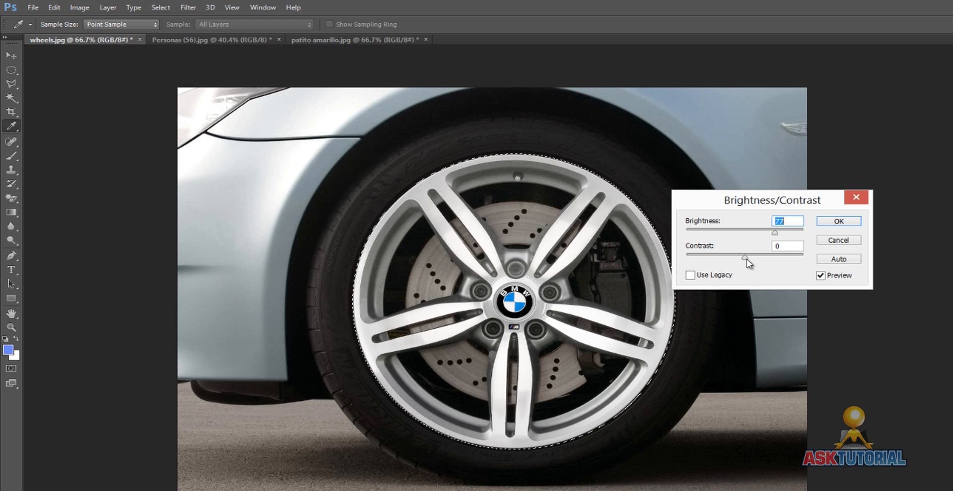
left_click_drag(745, 259, 782, 233)
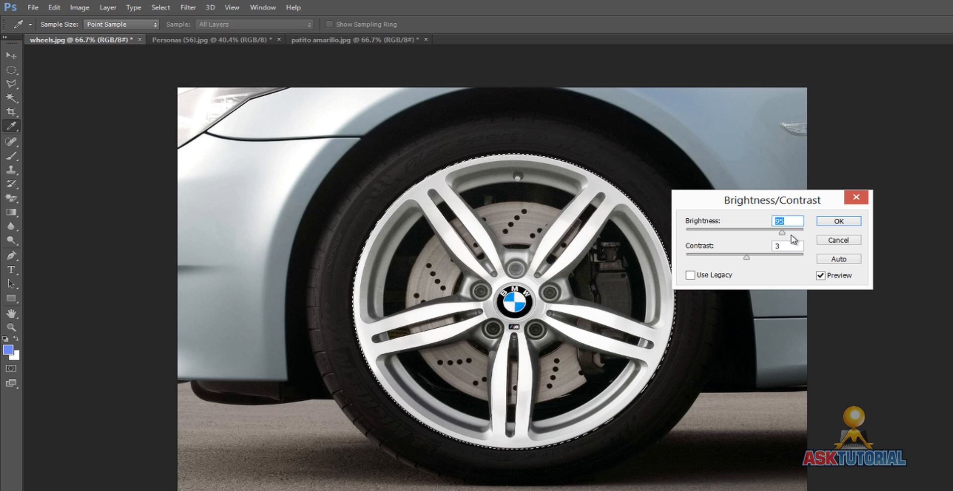
left_click(839, 222)
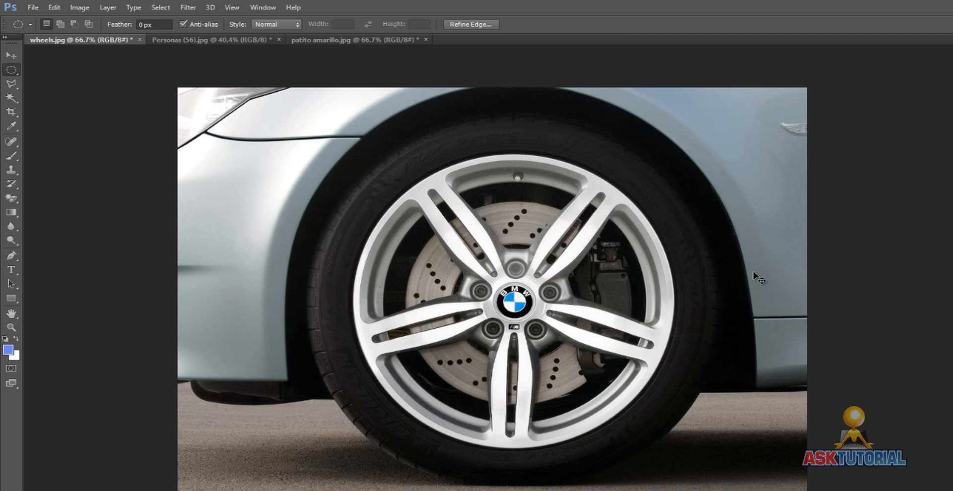
key("ctrl+d")
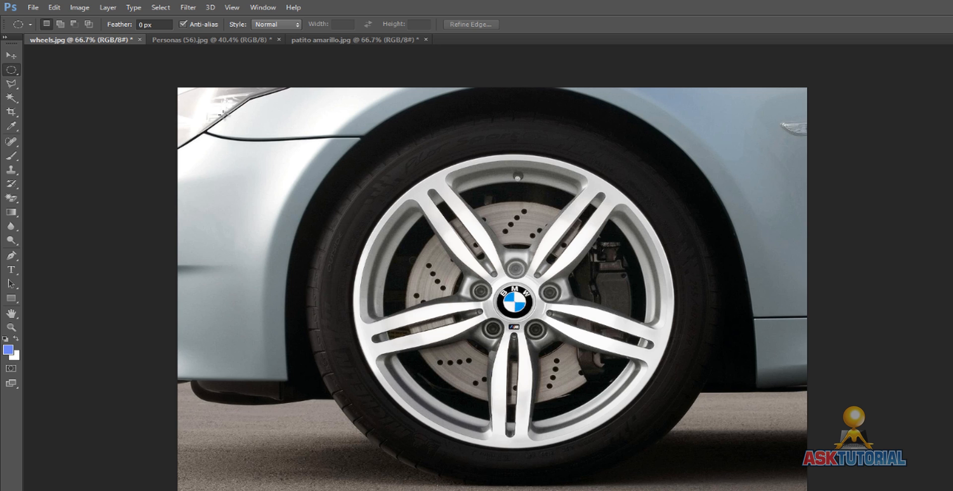
Draw rectangular marquee selections over the front fender and across the wheel's upper left, and deselect
left_click(11, 70)
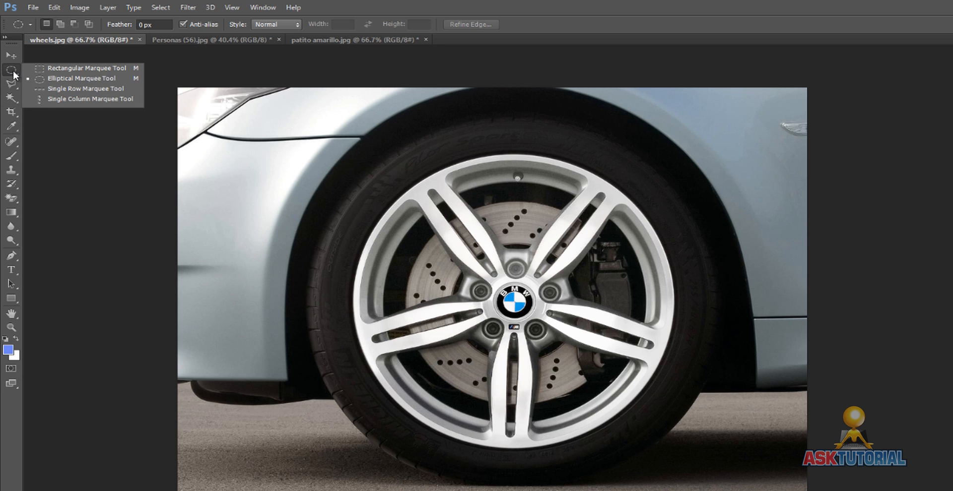
left_click(61, 68)
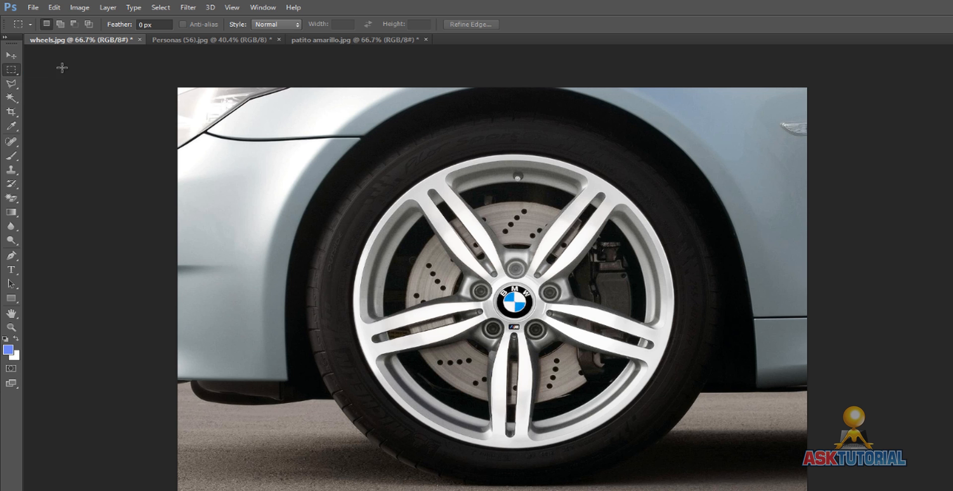
left_click_drag(228, 202, 538, 274)
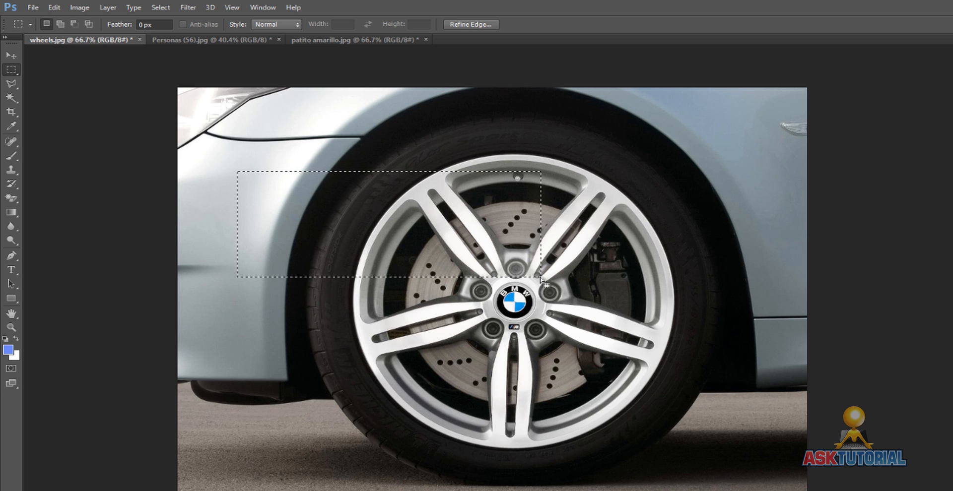
left_click(545, 292)
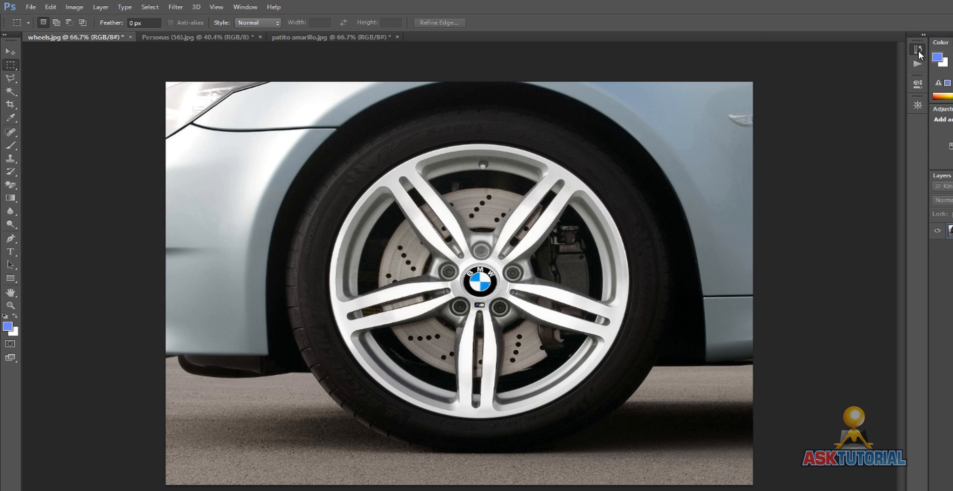
Open and enlarge the History panel, and step back to the elliptical selection made before the Brightness/Contrast adjustment
left_click(917, 51)
left_click_drag(903, 254, 913, 317)
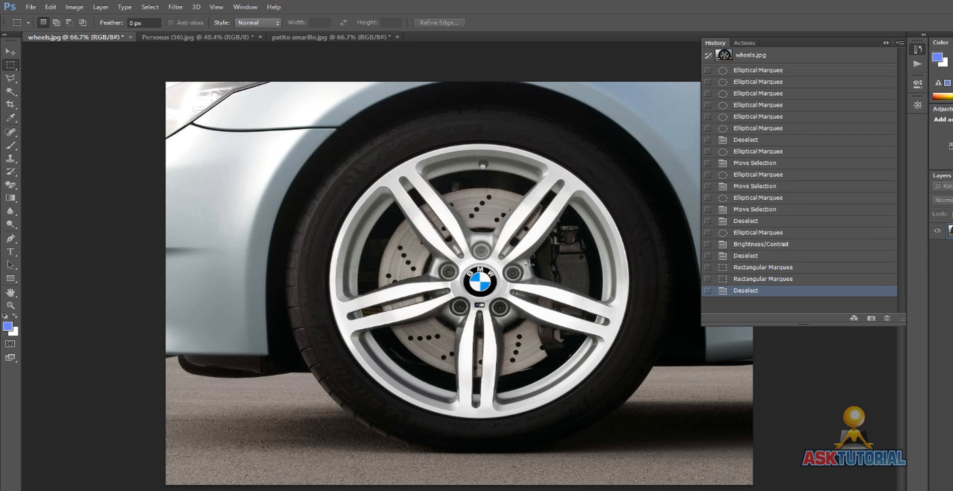
left_click(751, 281)
left_click(749, 268)
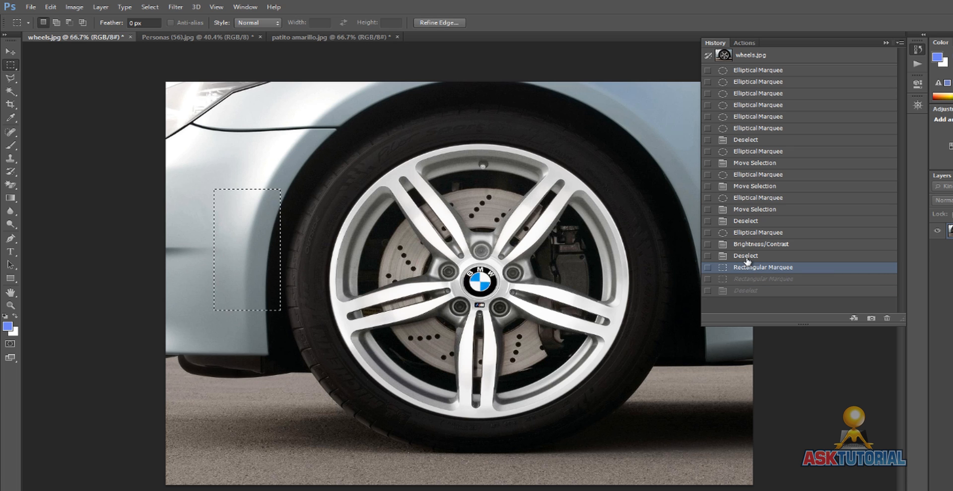
left_click(747, 256)
left_click(747, 244)
left_click(745, 232)
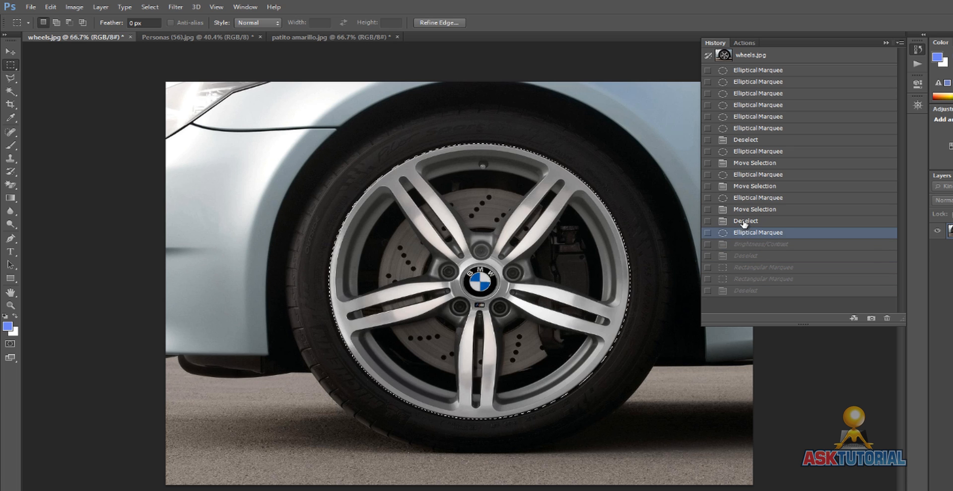
Step further back through the earlier selection states in the history to the original wheels.jpg snapshot
left_click(744, 220)
left_click(746, 209)
left_click(746, 198)
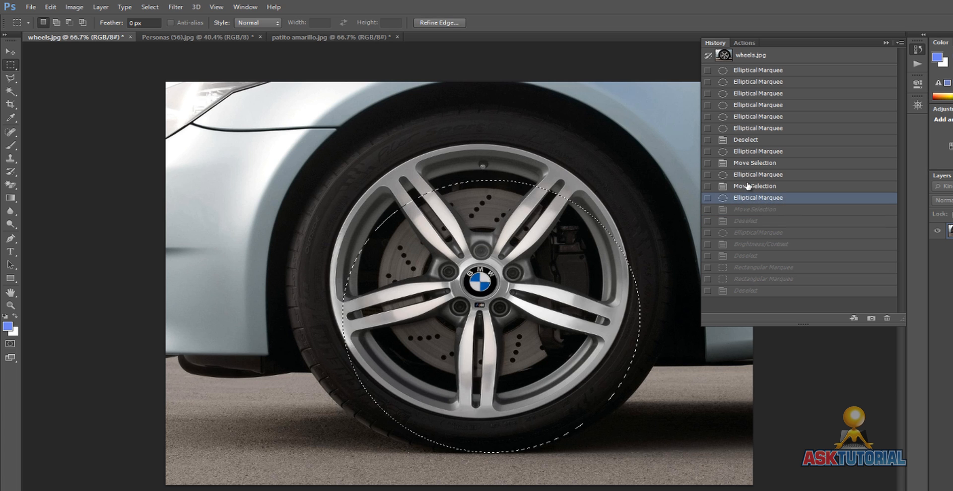
left_click(748, 186)
left_click(758, 71)
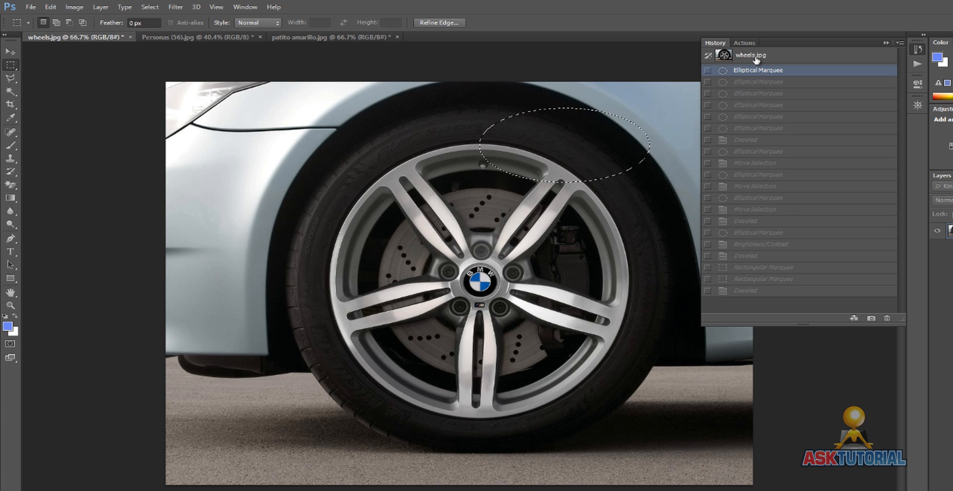
left_click(756, 58)
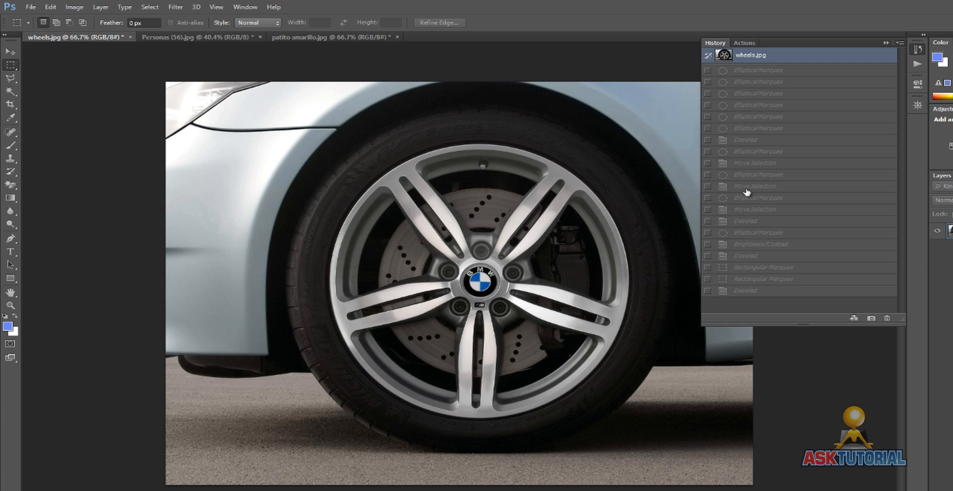
Restore the image to the last Deselect state in the history and collapse the History panel
left_click(749, 292)
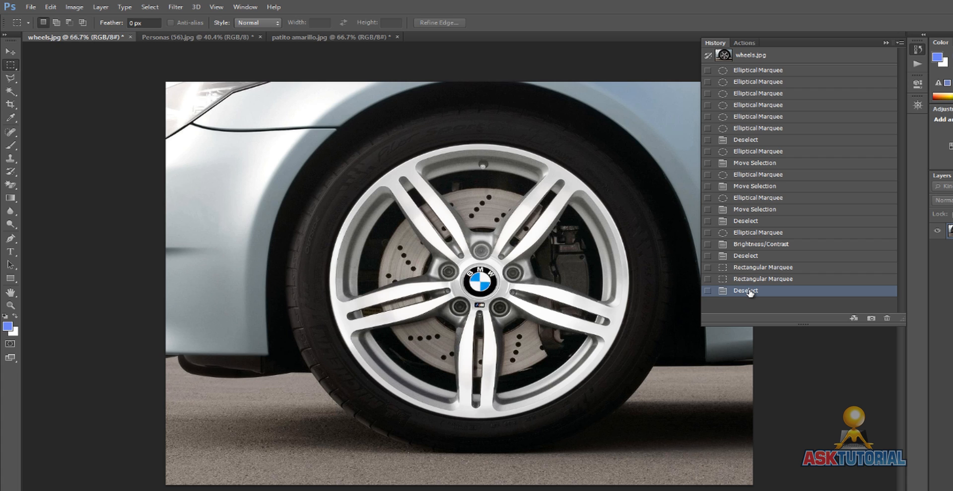
left_click(731, 27)
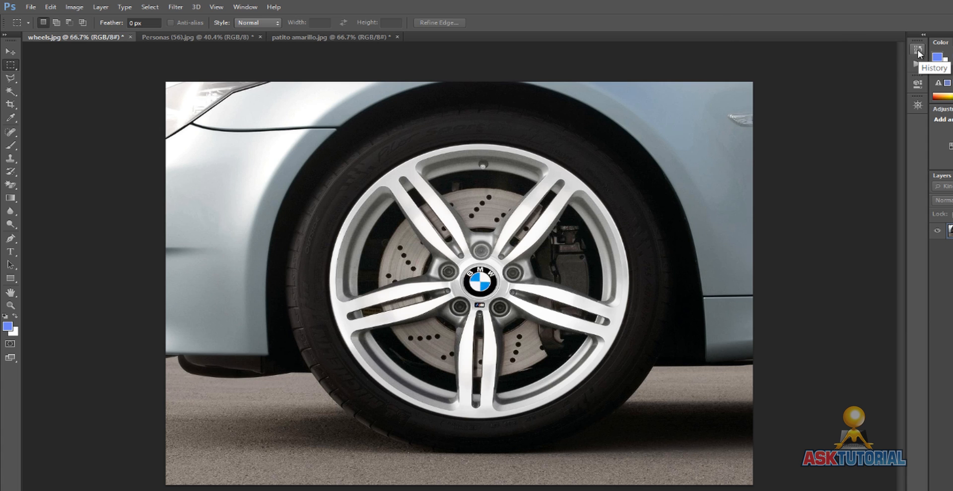
Step back through the history from the last Deselect to Brightness/Contrast, return to the last Deselect state, and collapse the History panel
left_click(247, 8)
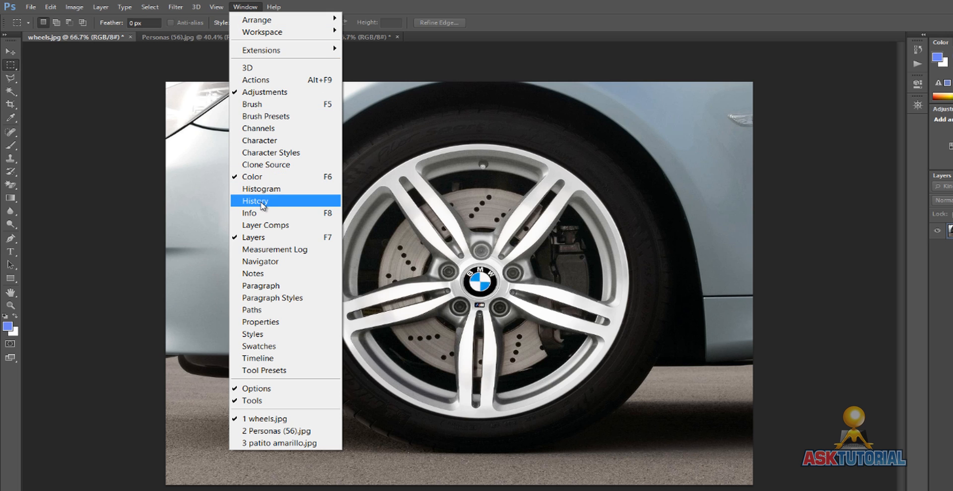
left_click(619, 10)
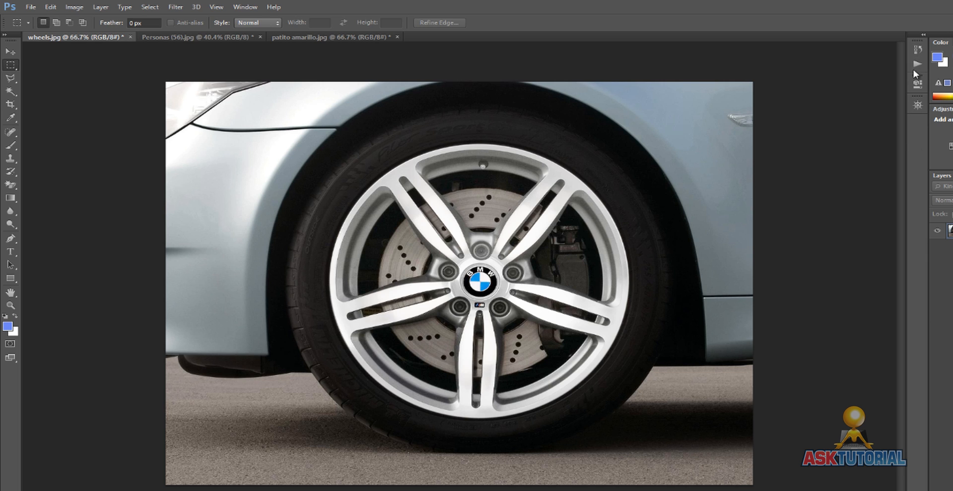
left_click(917, 50)
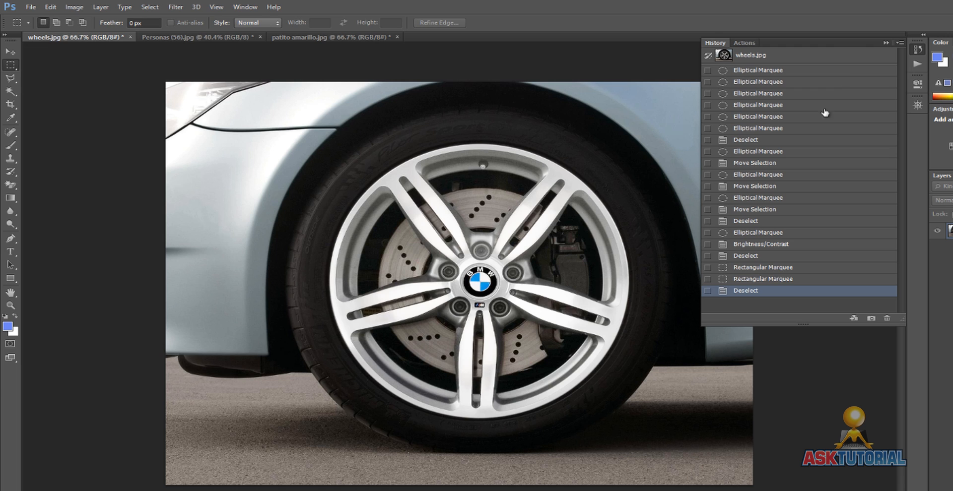
left_click(750, 280)
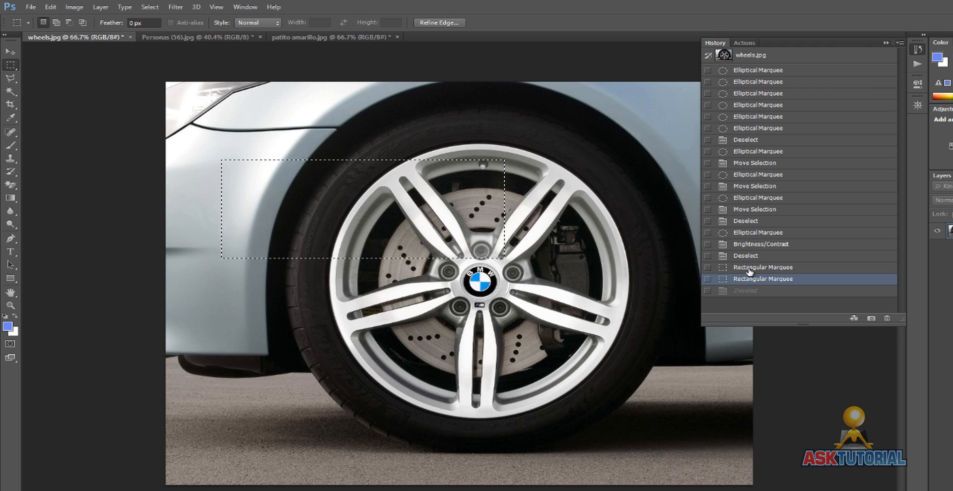
left_click(749, 269)
left_click(749, 257)
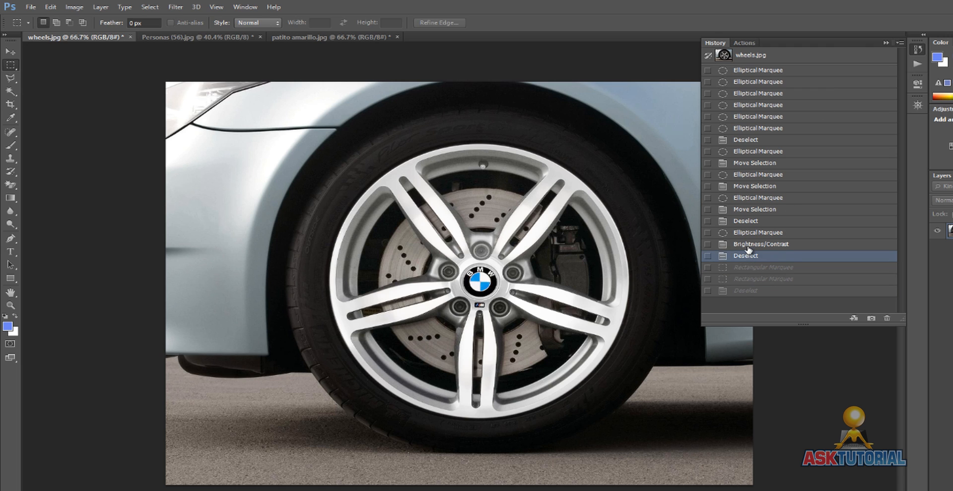
left_click(749, 245)
left_click(752, 292)
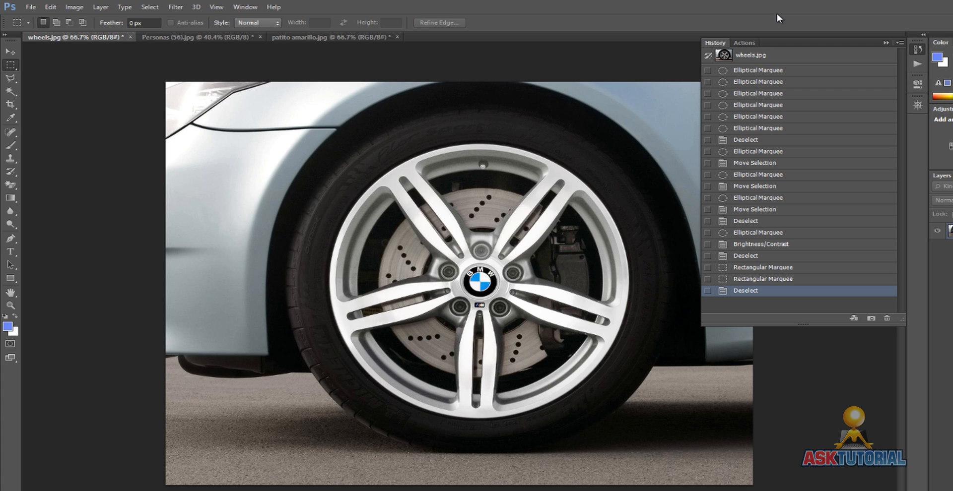
left_click(884, 44)
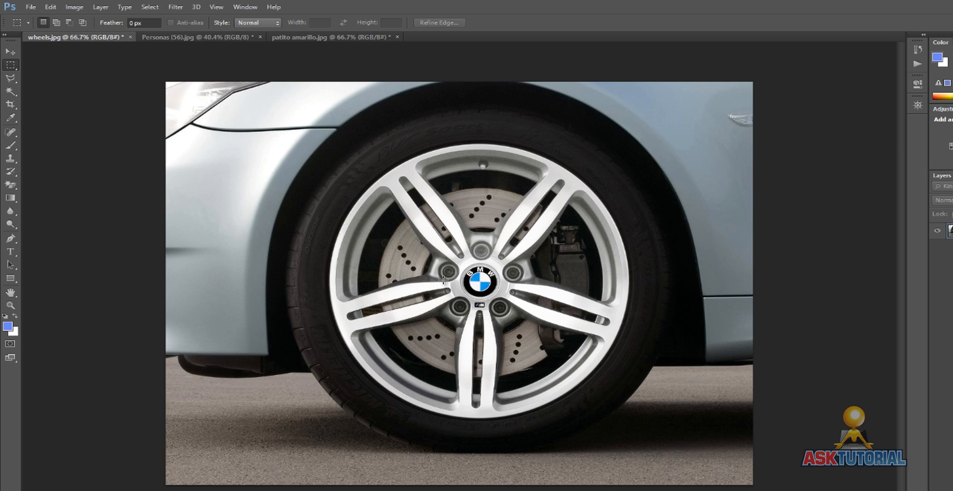
Draw an elliptical marquee selection around the outer edge of the wheel rim, starting from the hub
right_click(10, 65)
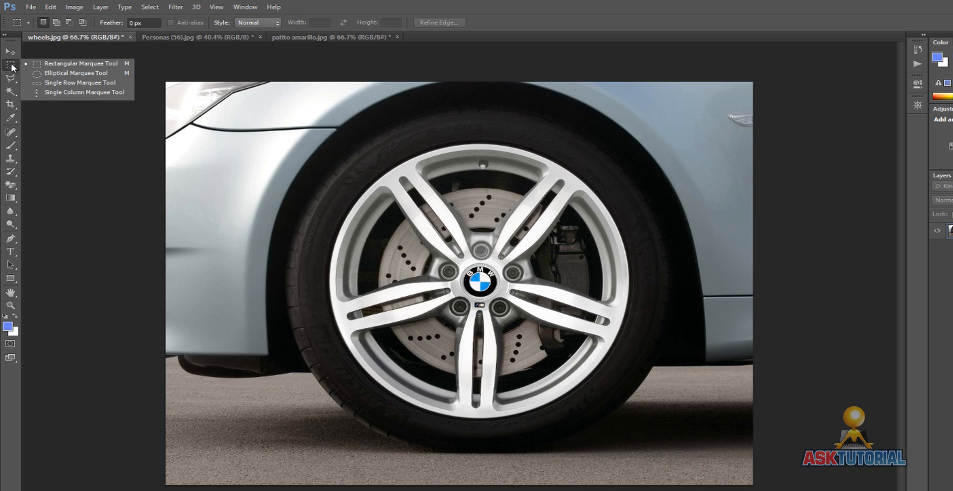
left_click(49, 75)
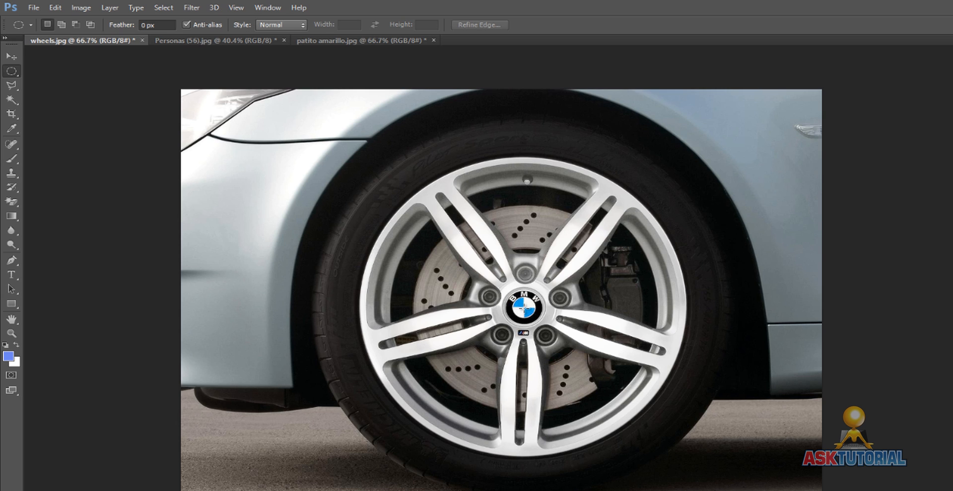
left_click_drag(524, 308, 774, 158)
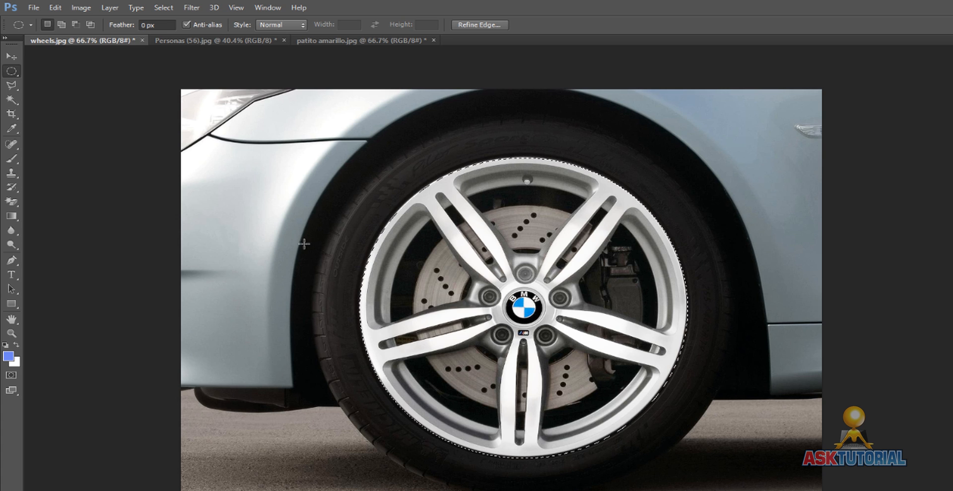
Move the selected rim down and left off the tire, and revert to the last Elliptical Marquee state in the history
left_click(9, 58)
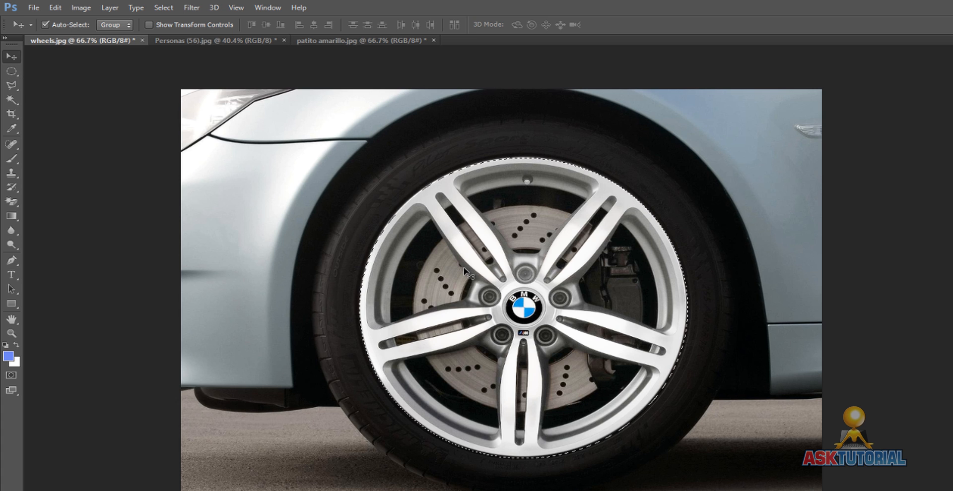
left_click_drag(464, 272, 307, 335)
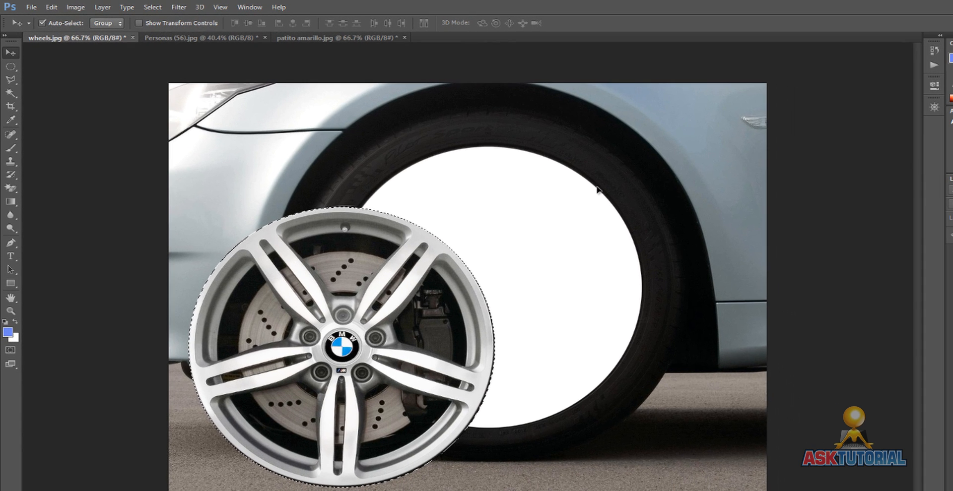
left_click(933, 50)
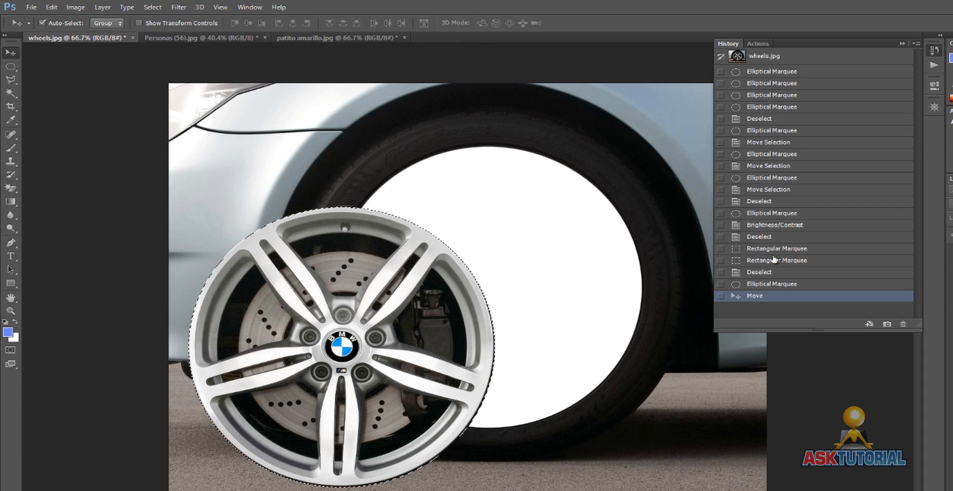
left_click(771, 284)
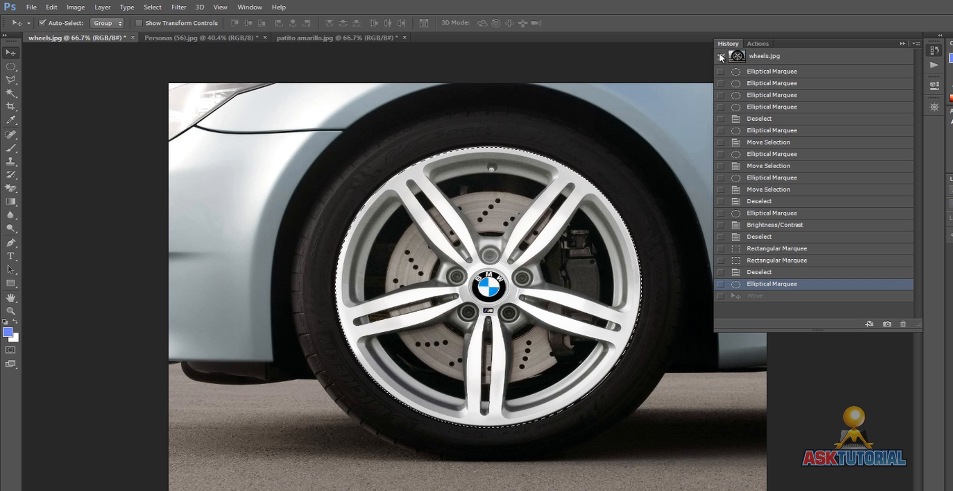
left_click(901, 44)
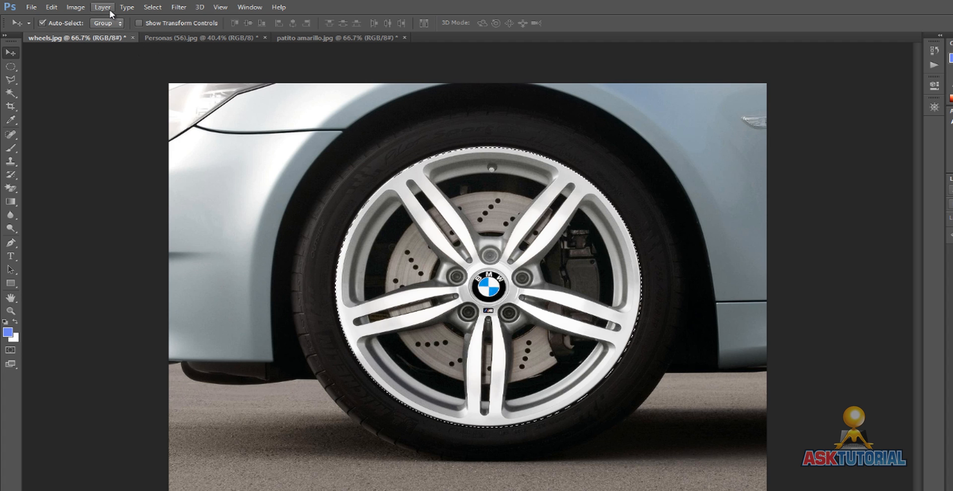
Try a Hue/Saturation adjustment on the selected rim with Hue +11 and Saturation +30, and cancel it
left_click(78, 8)
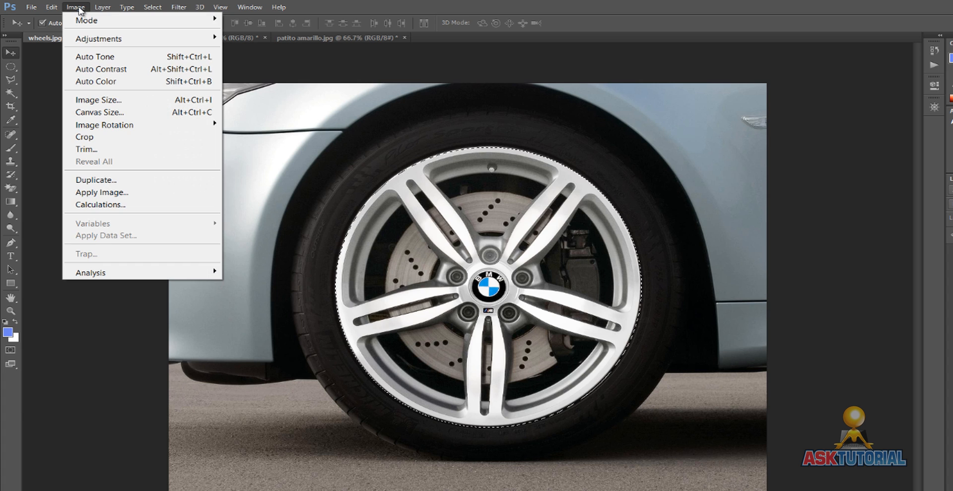
mouse_move(84, 39)
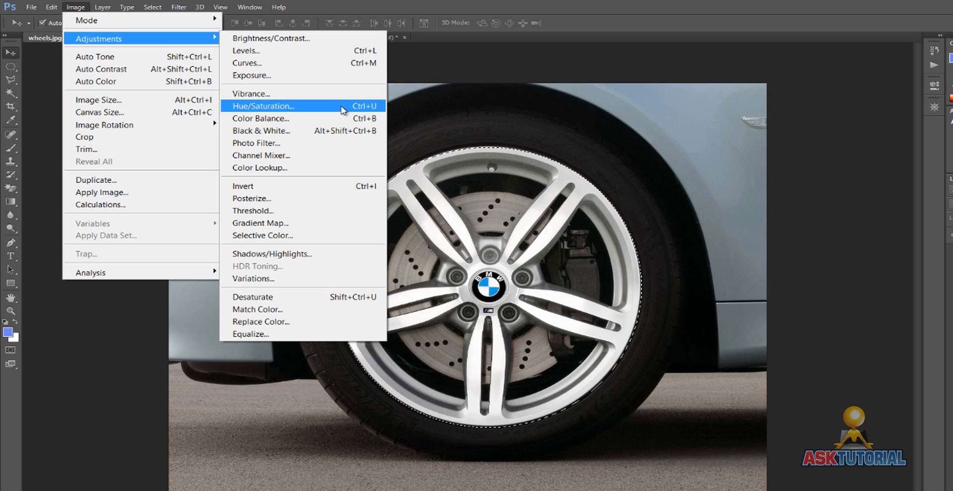
left_click(321, 110)
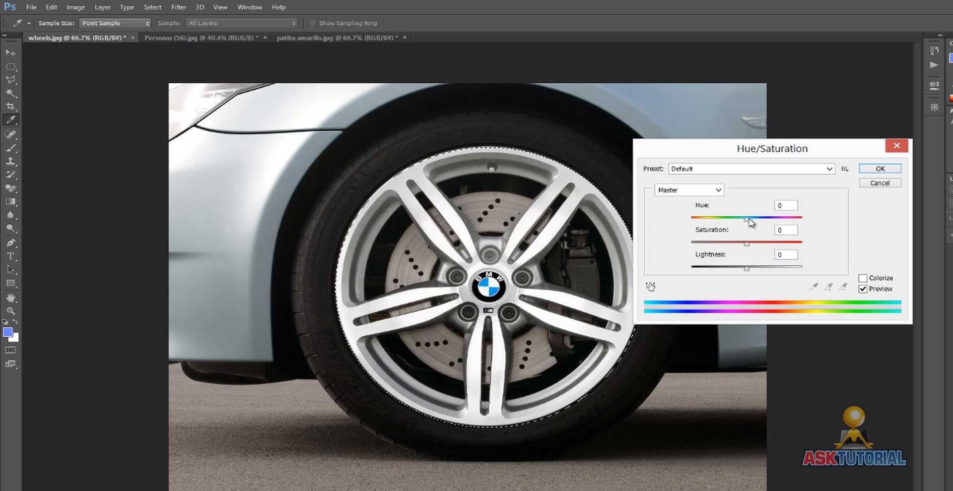
mouse_move(748, 221)
left_mouse_down()
mouse_move(760, 221)
mouse_move(724, 246)
mouse_move(759, 245)
mouse_move(772, 221)
mouse_move(784, 223)
mouse_move(755, 229)
left_mouse_up()
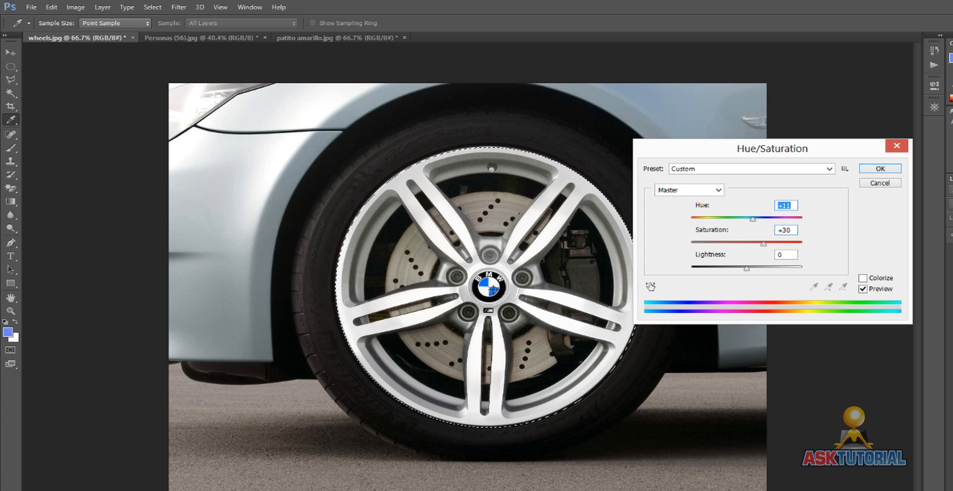
left_click(879, 183)
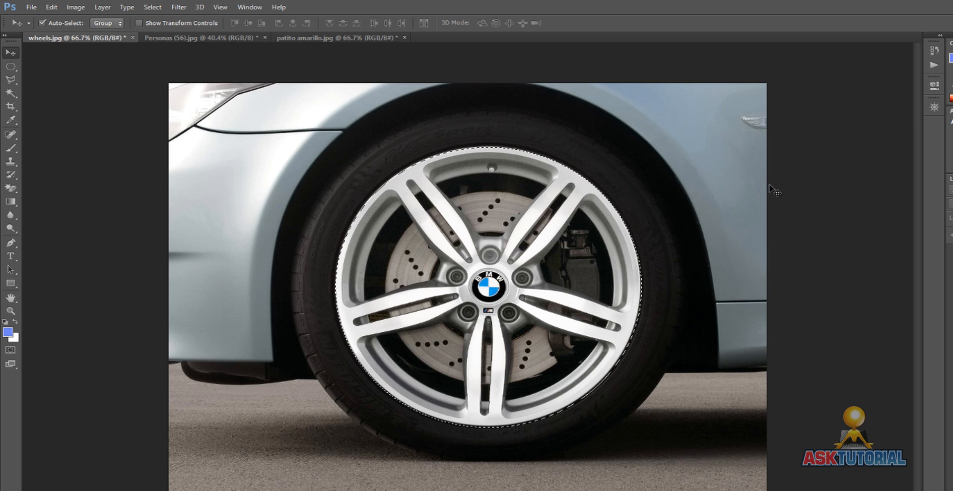
left_click(81, 9)
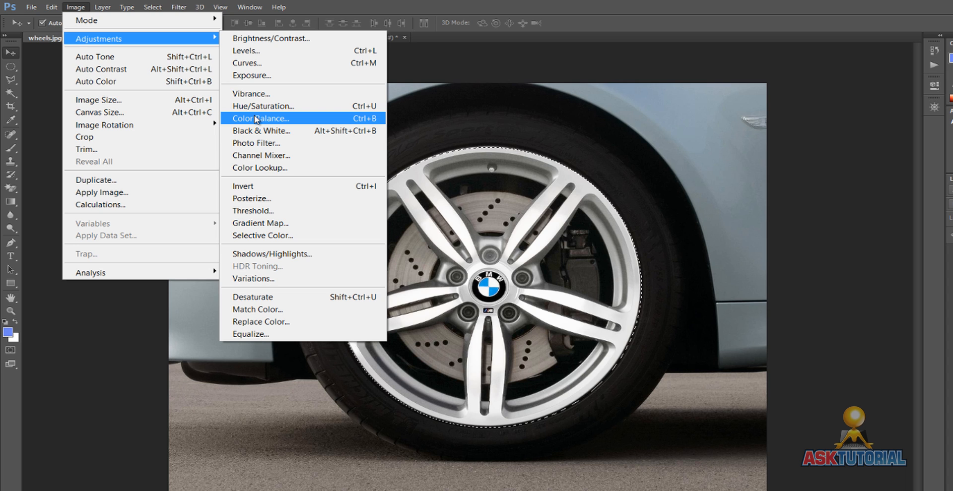
left_click(572, 16)
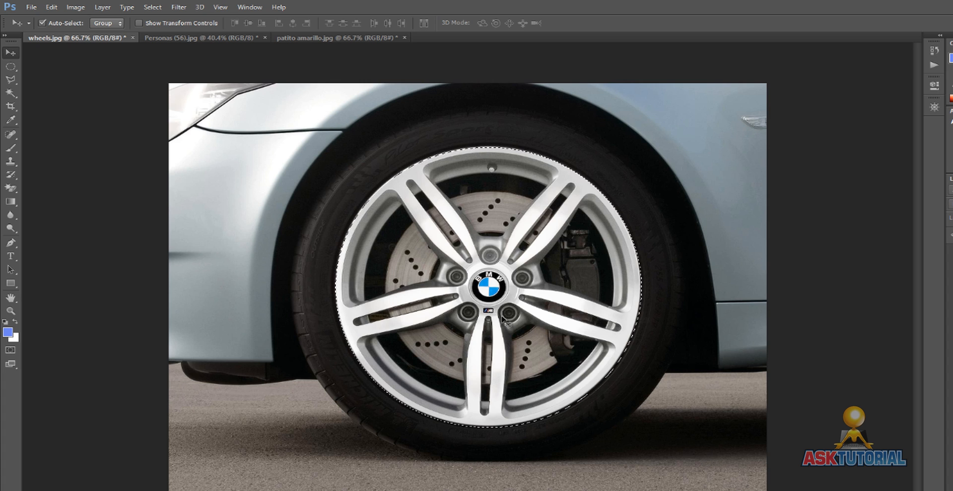
Step back to the last Deselect state in the history and return to the elliptical rim selection
left_click(932, 52)
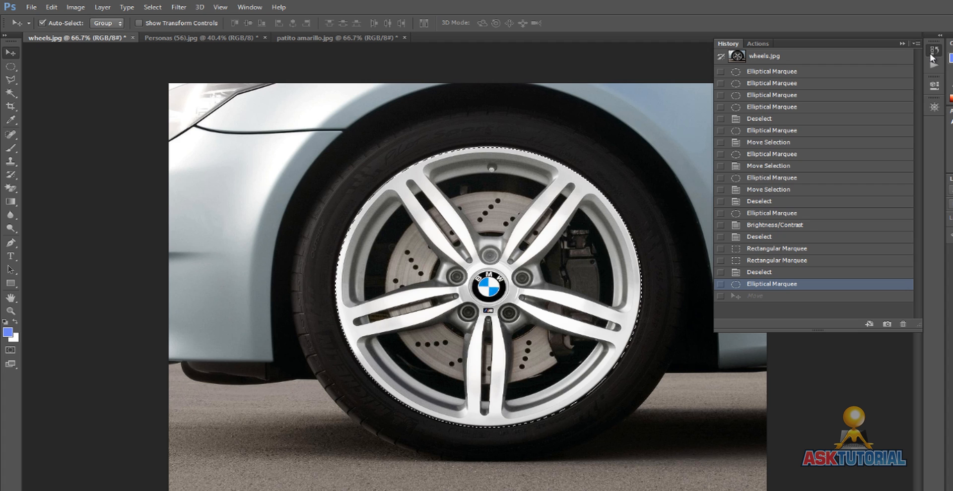
left_click(764, 273)
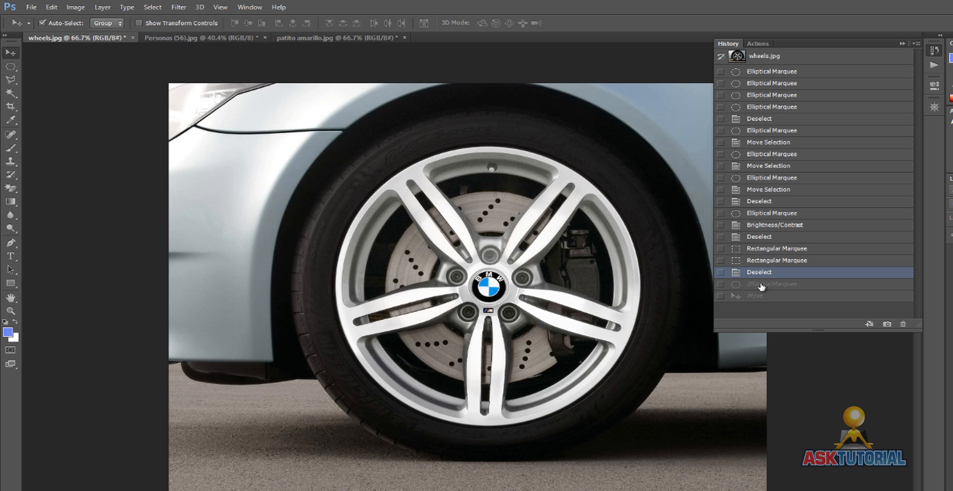
left_click(761, 286)
left_click(732, 23)
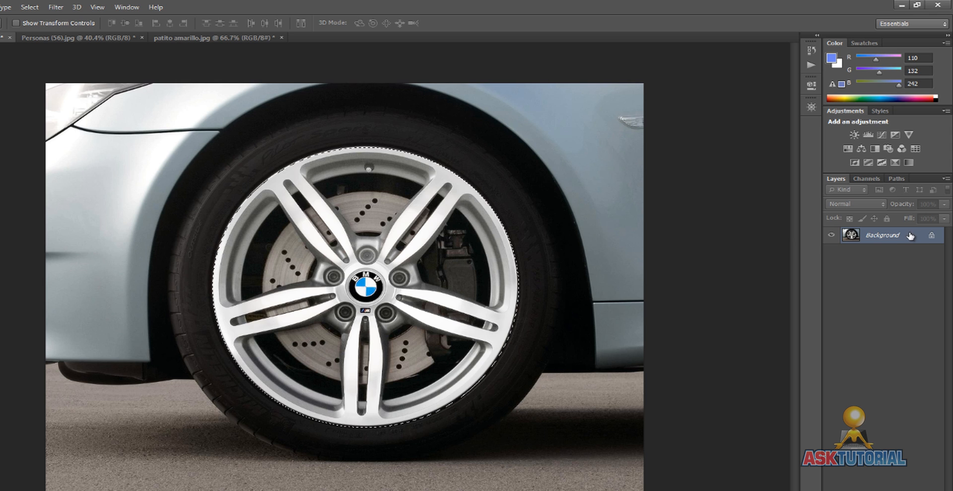
Convert the locked Background into a regular layer named Layer 0 with Normal mode and 100% opacity
double_click(916, 239)
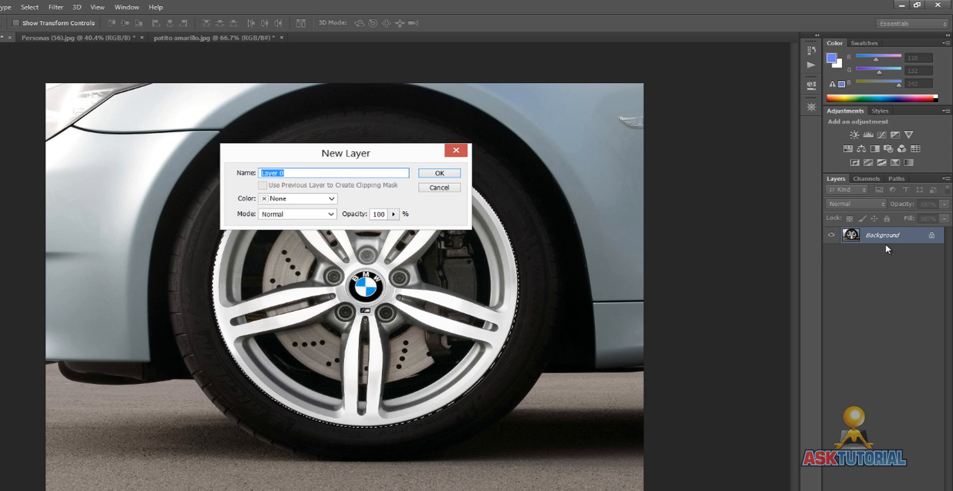
left_click(439, 174)
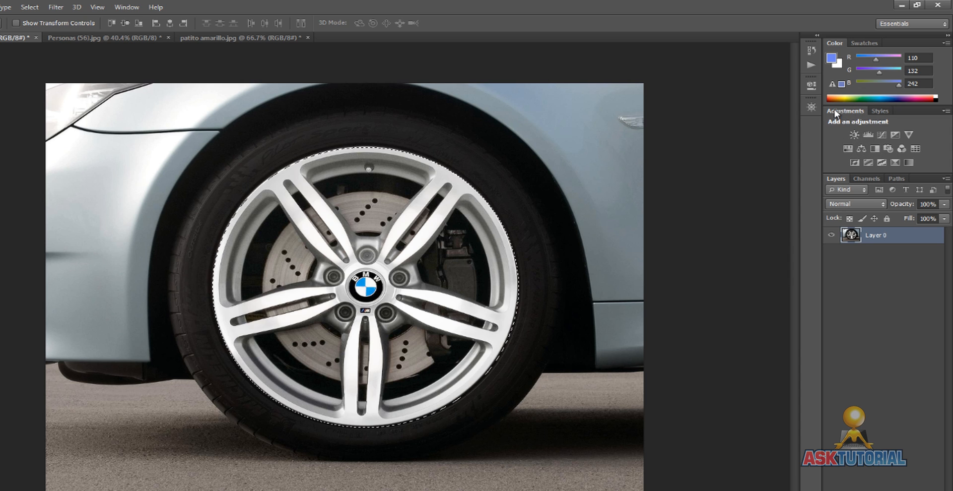
left_click(57, 7)
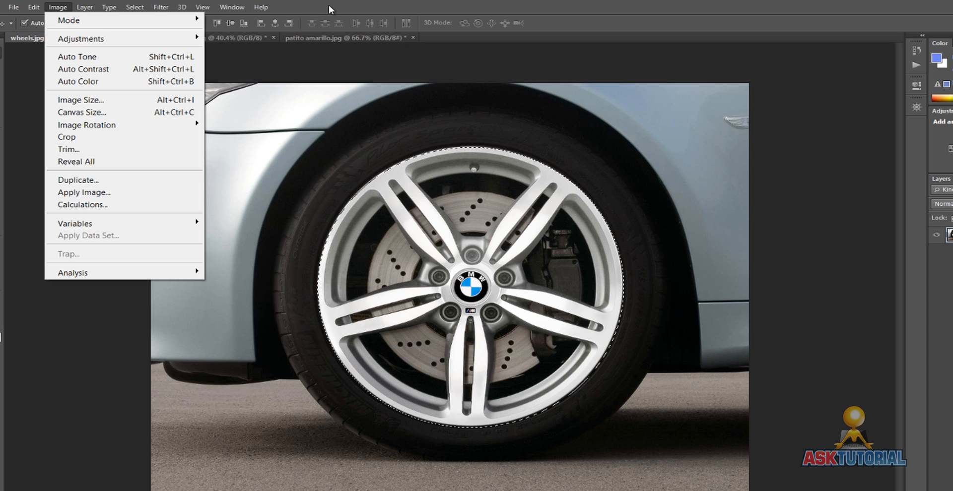
mouse_move(121, 38)
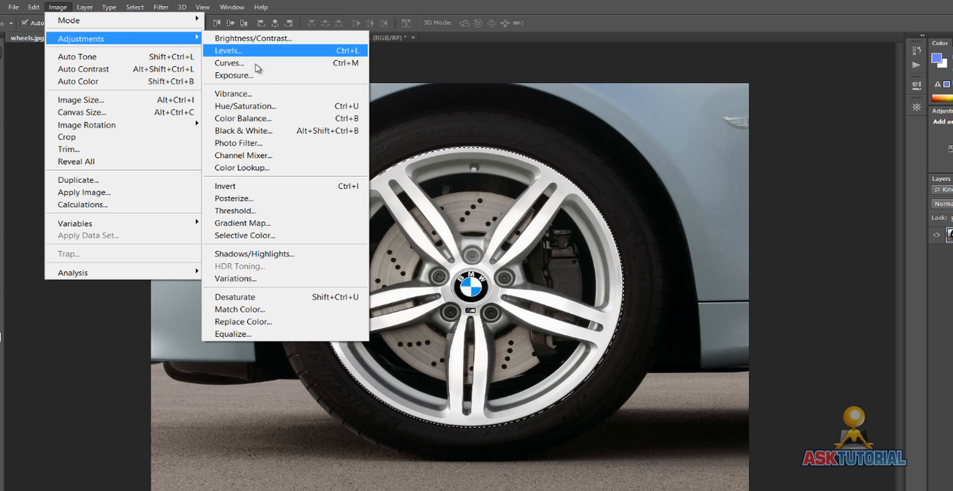
left_click(329, 8)
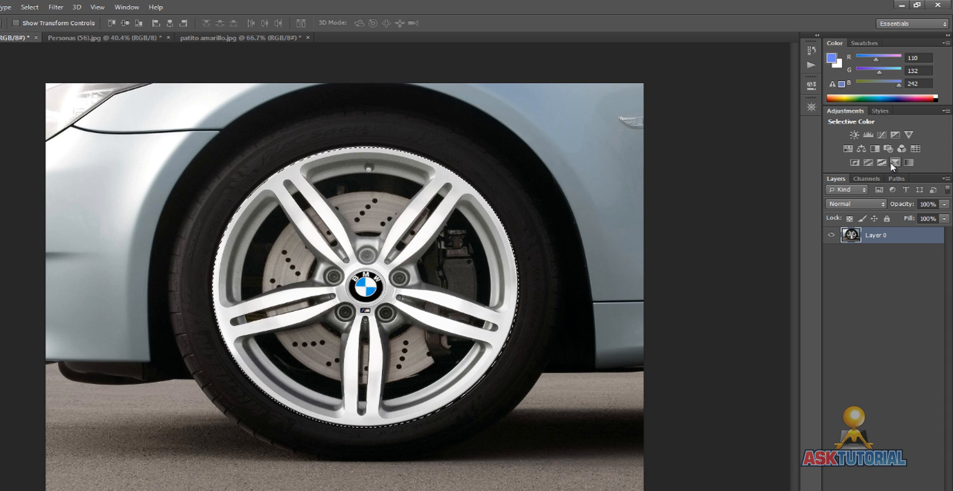
Add a Hue/Saturation adjustment layer to the selected rim, with Colorize enabled, Hue 192 and increased Saturation
left_click(848, 148)
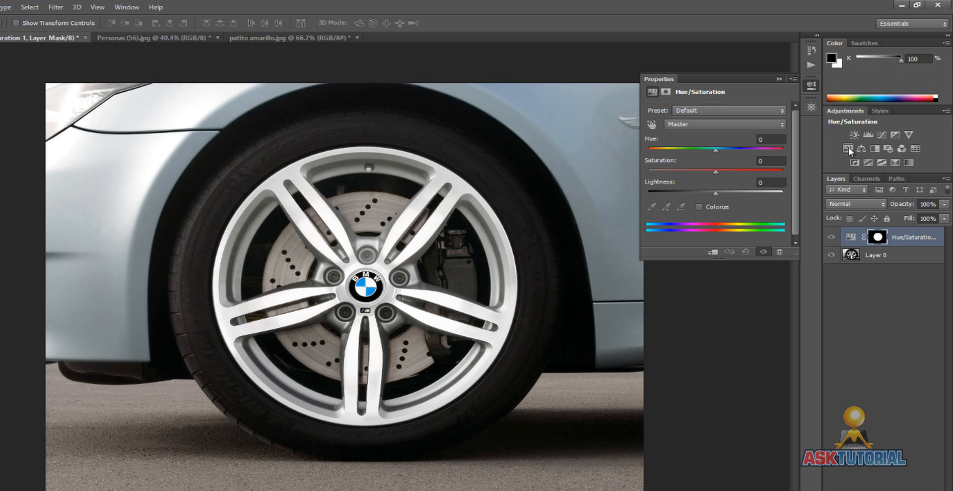
left_click(701, 206)
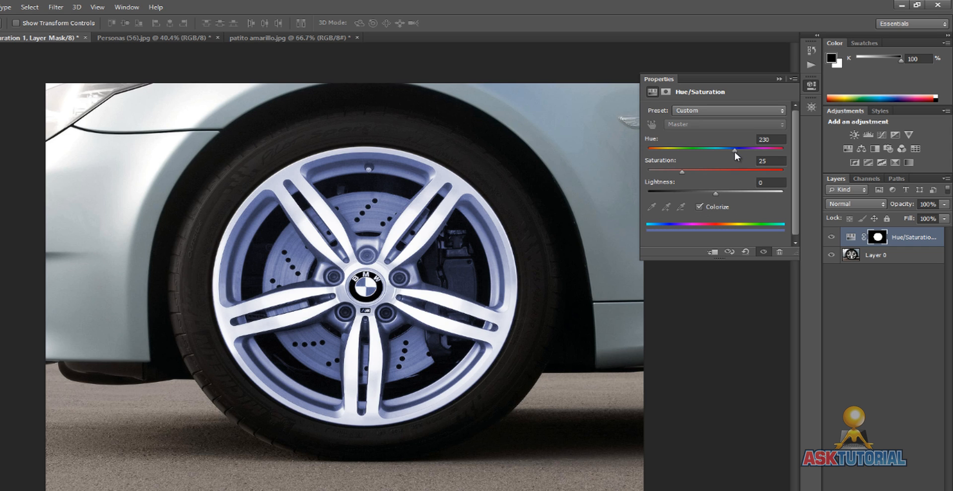
left_click_drag(735, 152, 720, 153)
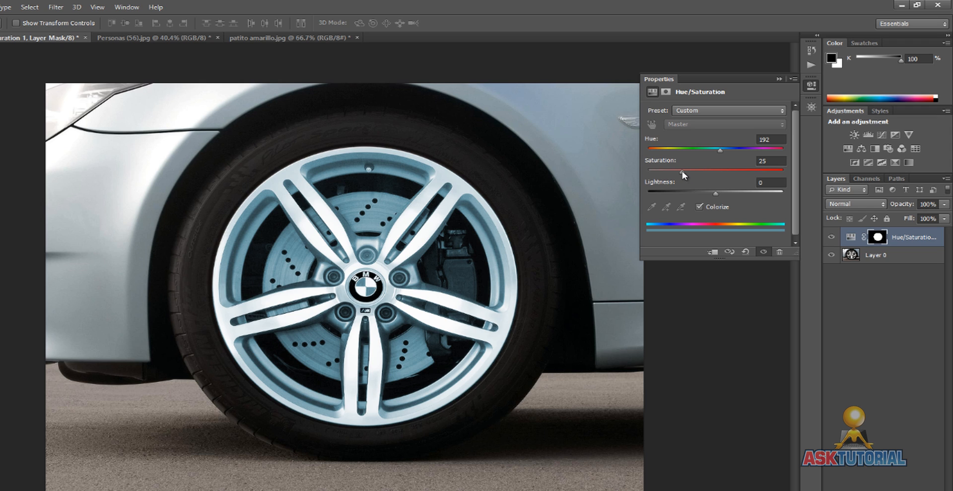
left_click_drag(682, 171, 704, 174)
Toggle the Hue/Saturation layer's visibility to compare the rim before and after, leaving the layer shown and selected
left_click(860, 279)
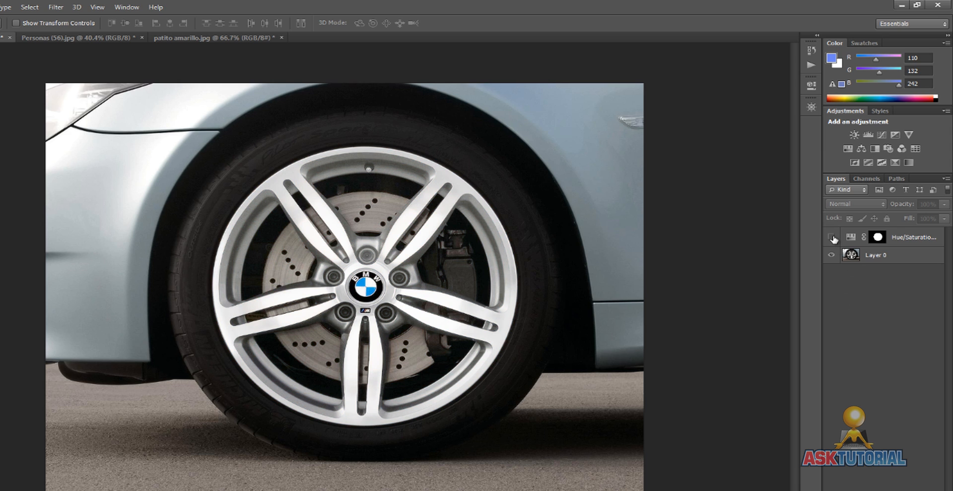
left_click(831, 238)
left_click(906, 237)
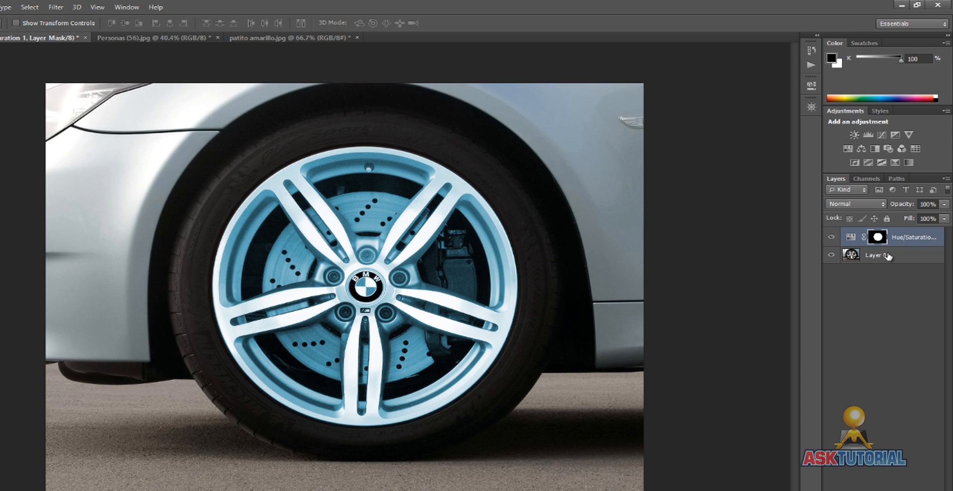
Inspect Layer 0 with the Hue/Saturation adjustment hidden and shown again, and reselect the adjustment layer
left_click(888, 256)
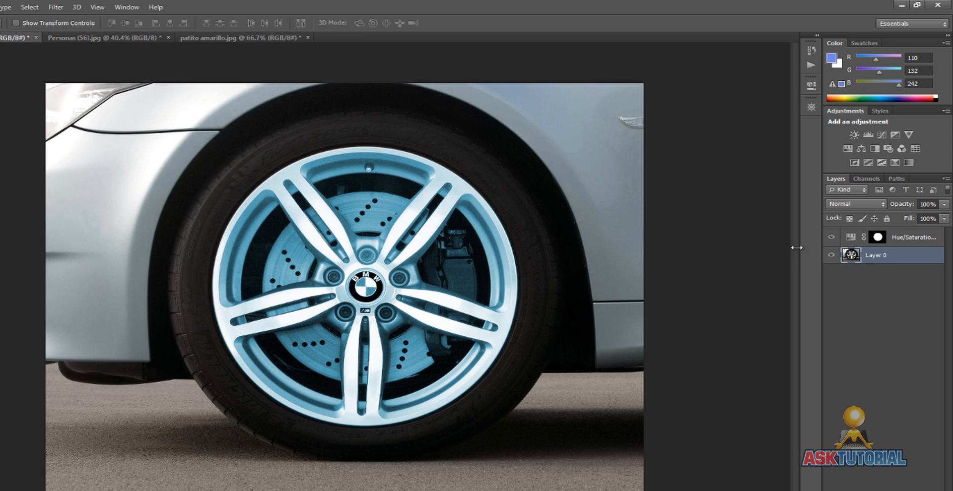
left_click(831, 237)
left_click(831, 238)
left_click(916, 239)
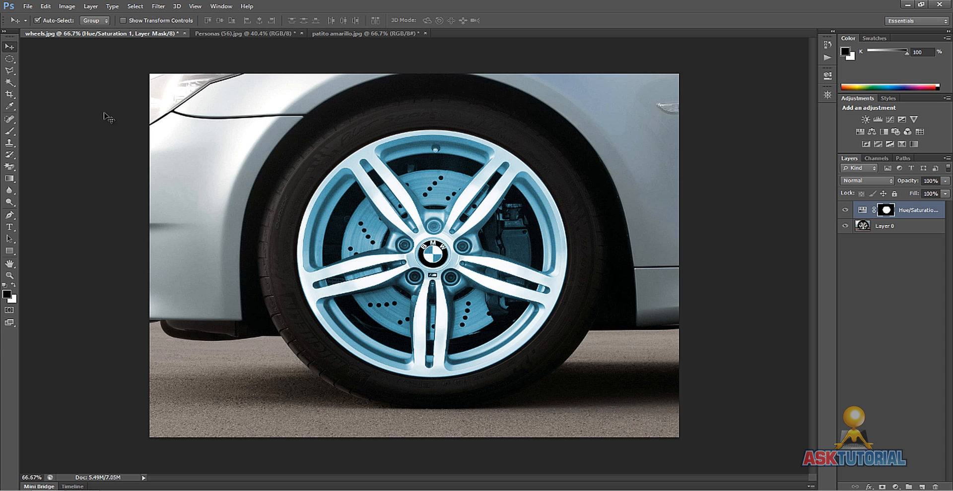
Select a one-pixel-wide vertical column through the left part of the rim with the Single Column Marquee
left_click(9, 64)
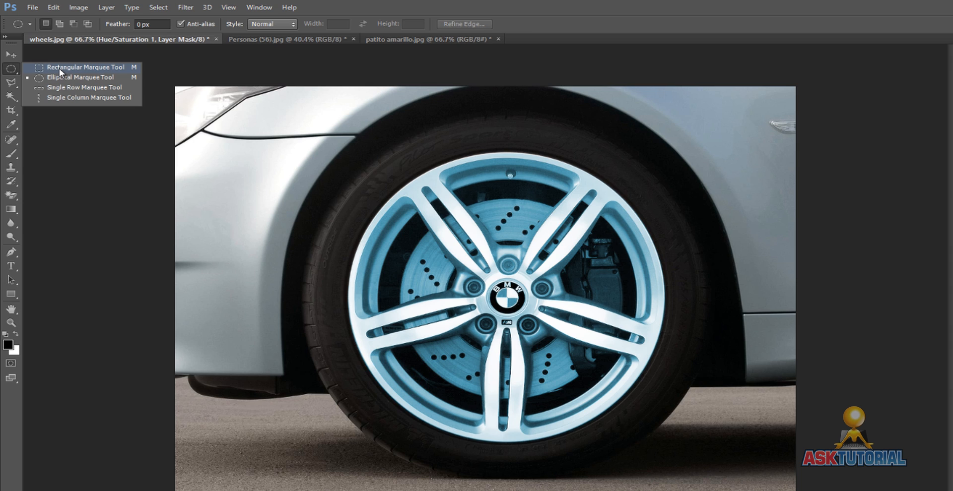
left_click(50, 102)
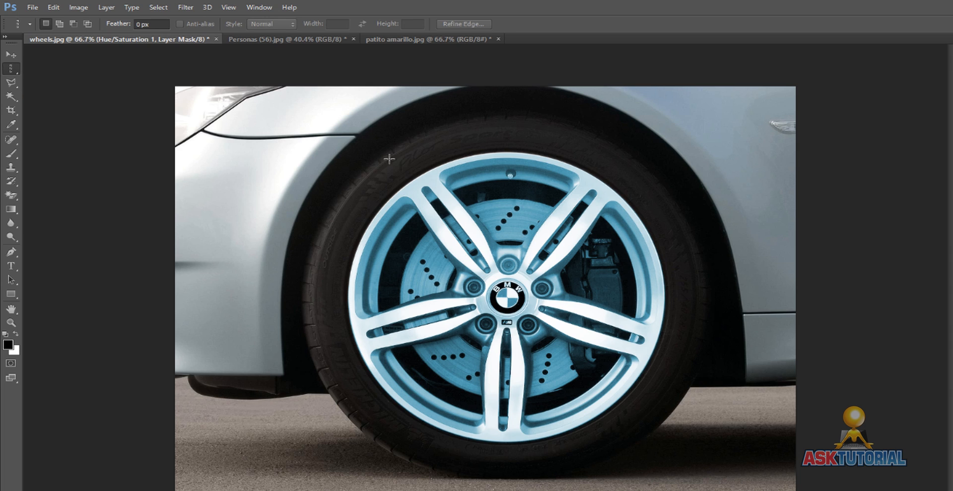
left_click(414, 282)
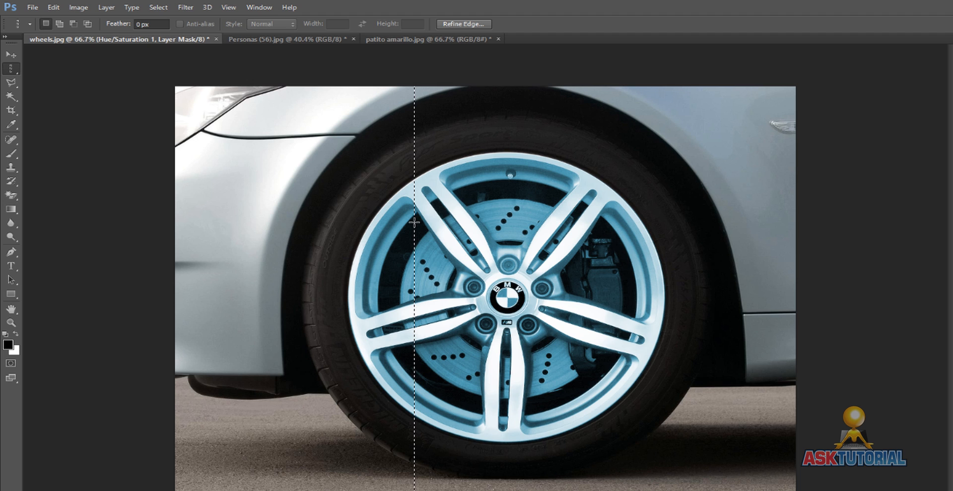
mouse_move(414, 223)
left_mouse_down()
mouse_move(418, 214)
mouse_move(378, 218)
mouse_move(413, 226)
left_mouse_up()
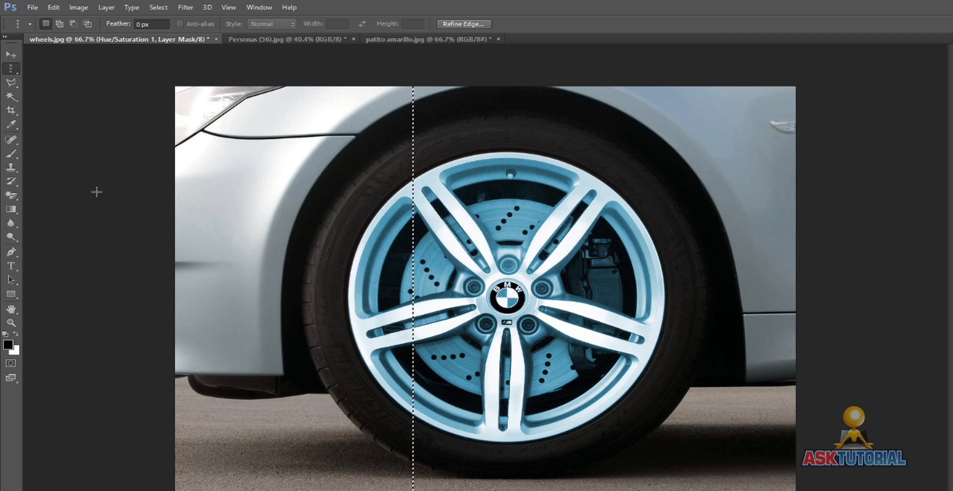
Try to stretch the selected column leftward on the Hue/Saturation layer's mask with Free Transform, and cancel the transform
left_click(10, 56)
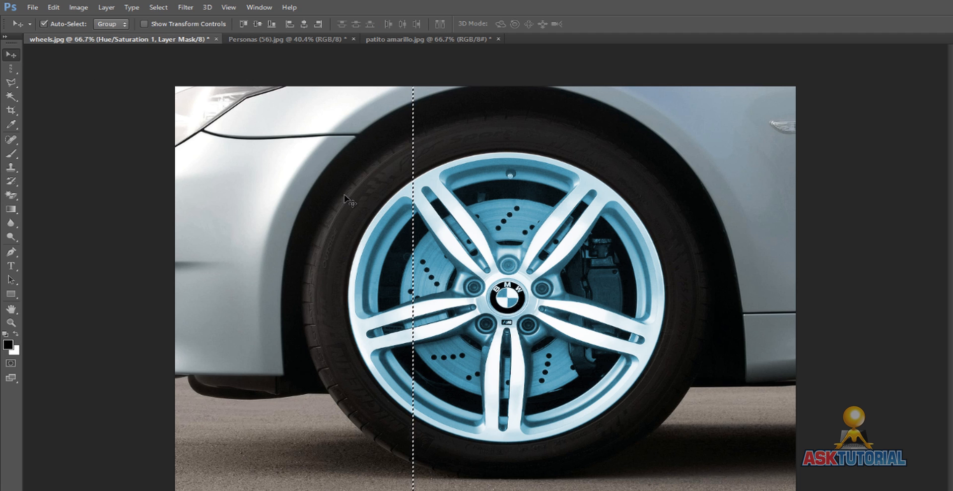
key("ctrl+t")
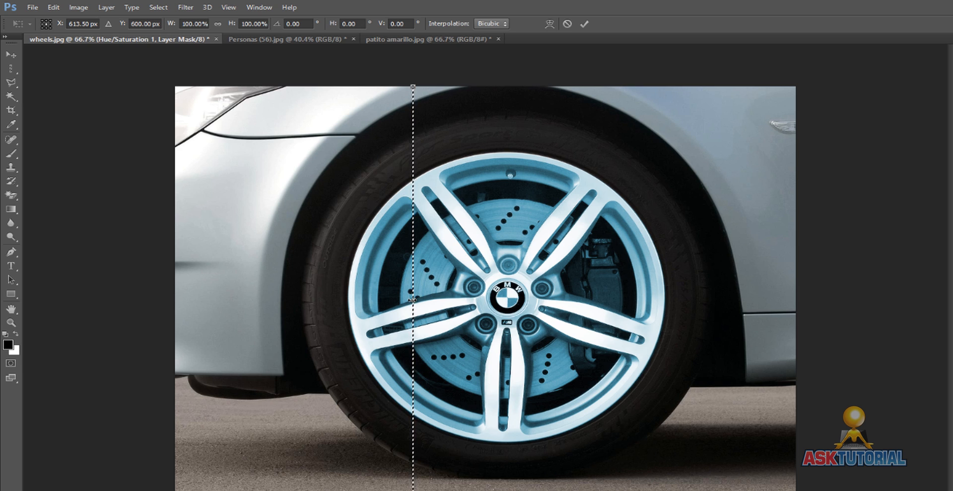
left_click_drag(412, 301, 182, 301)
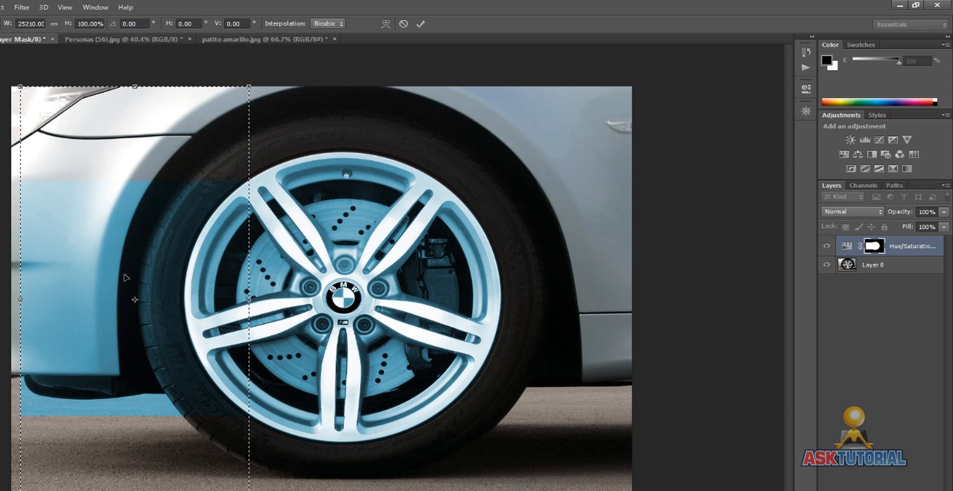
key("ctrl+z")
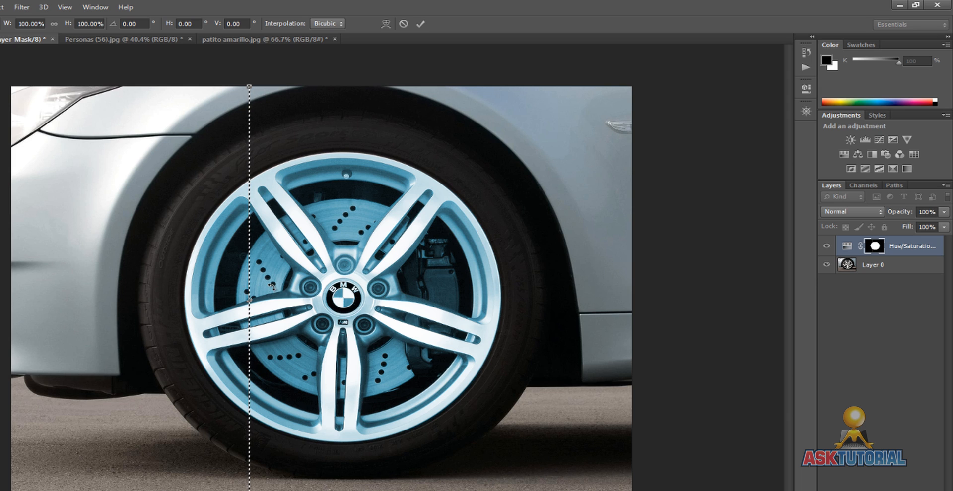
key("Escape")
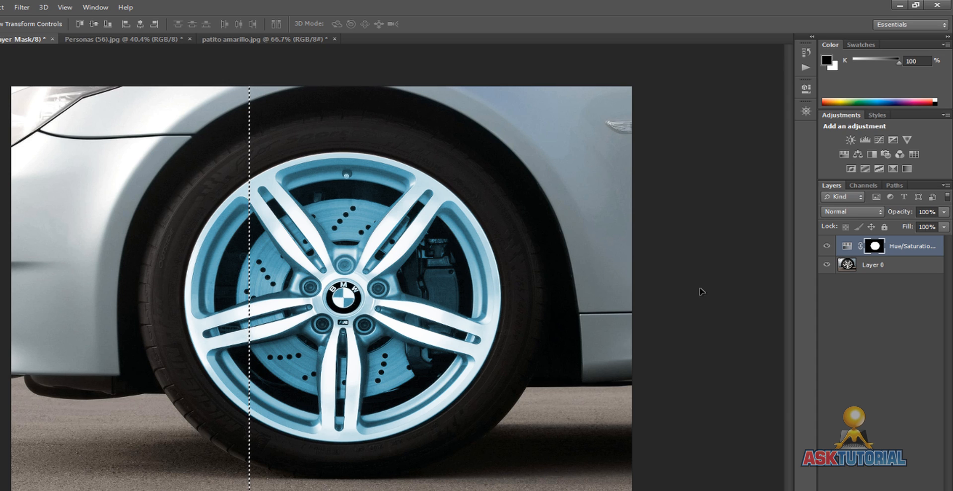
Stretch the selected pixel column of Layer 0 to the image's left edge with Free Transform and clear the selection
left_click(903, 266)
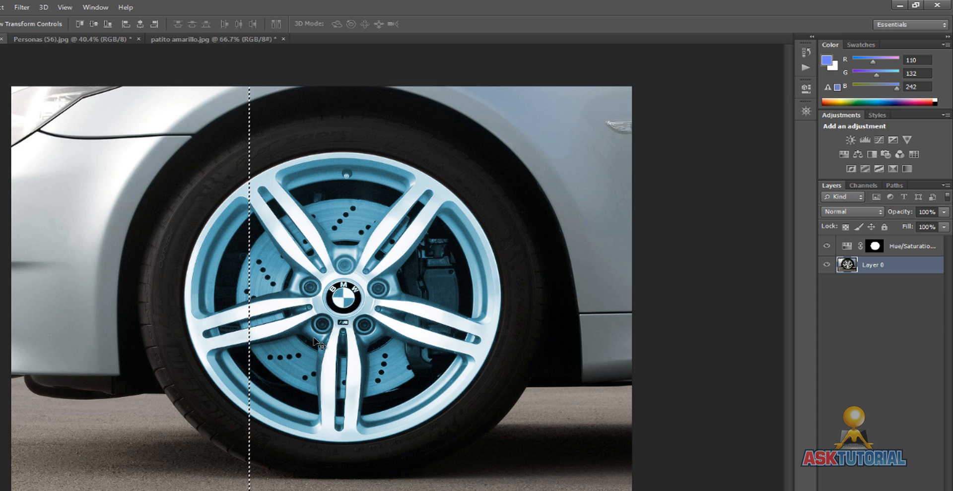
key("ctrl+t")
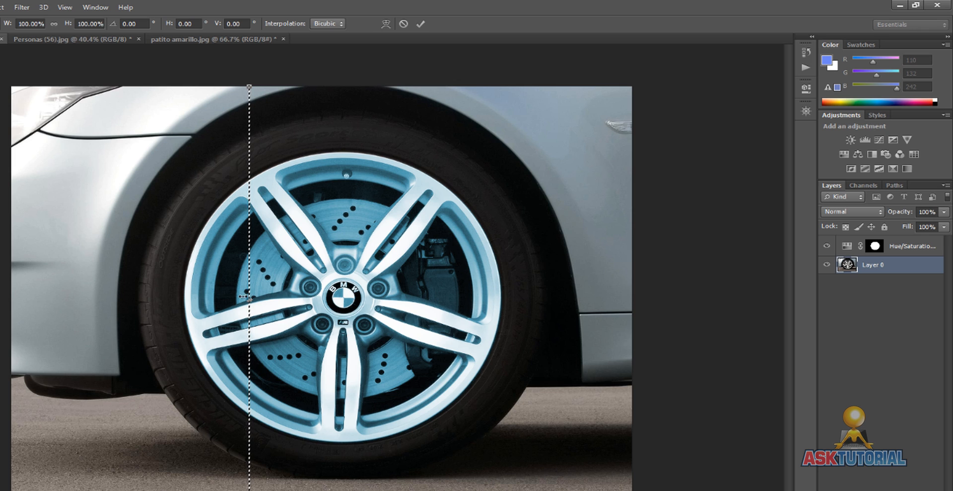
left_click_drag(247, 300, 10, 301)
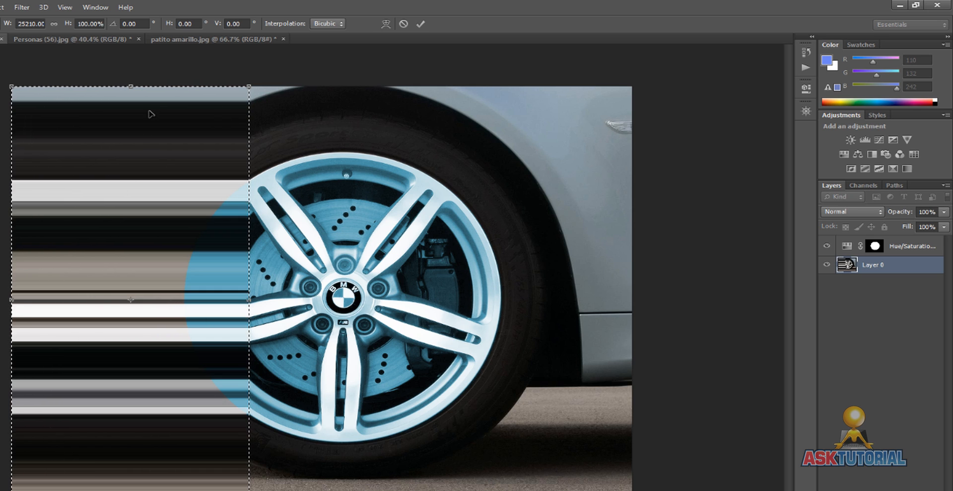
key("Return")
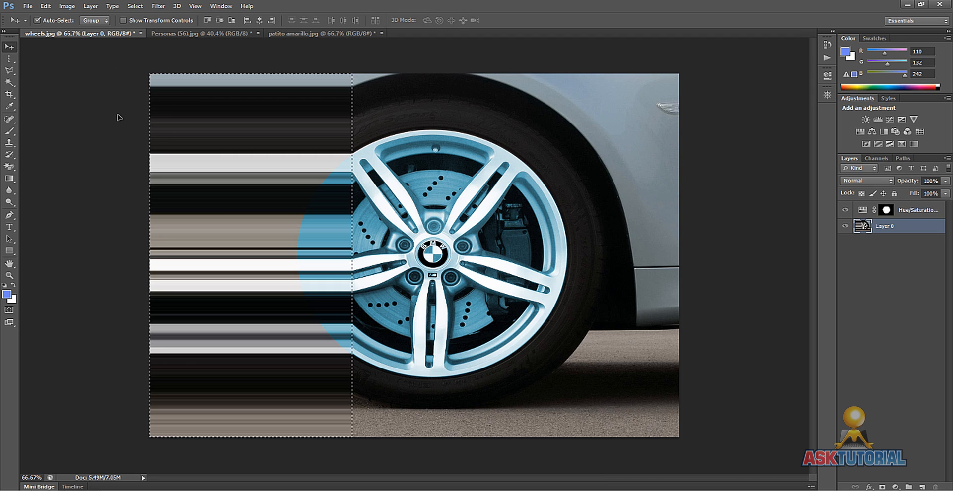
key("ctrl+d")
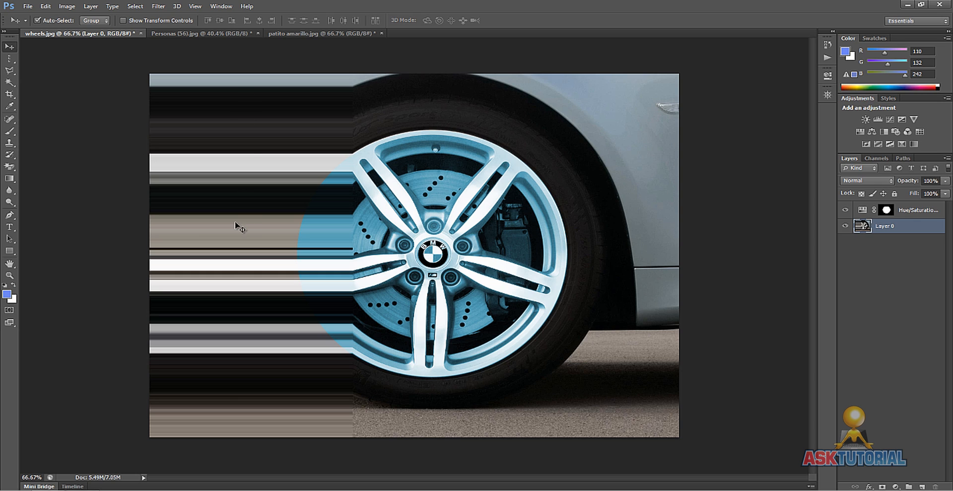
Select a one-pixel-high horizontal row across the image just below the hub with the Single Row Marquee
left_click(11, 59)
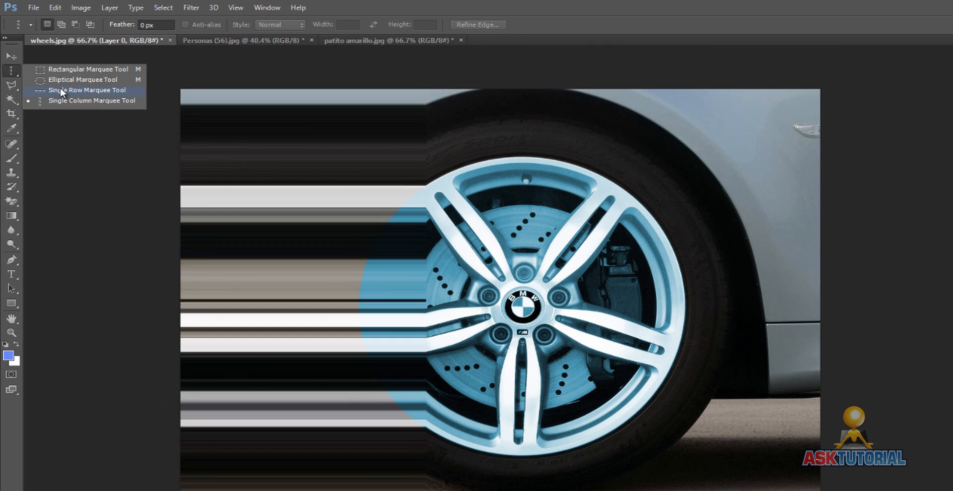
left_click(62, 91)
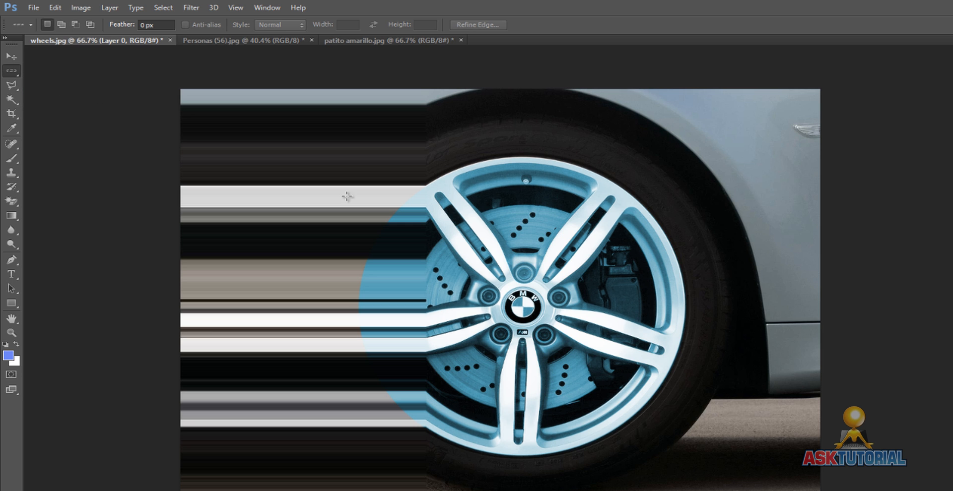
left_click(521, 360)
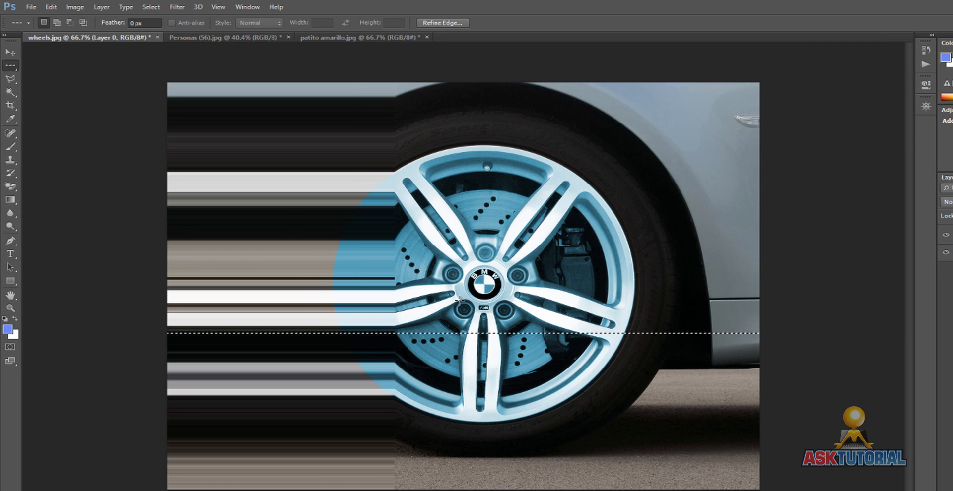
Stretch the selected pixel row down to the image's bottom edge with Free Transform and clear the selection
left_click(10, 51)
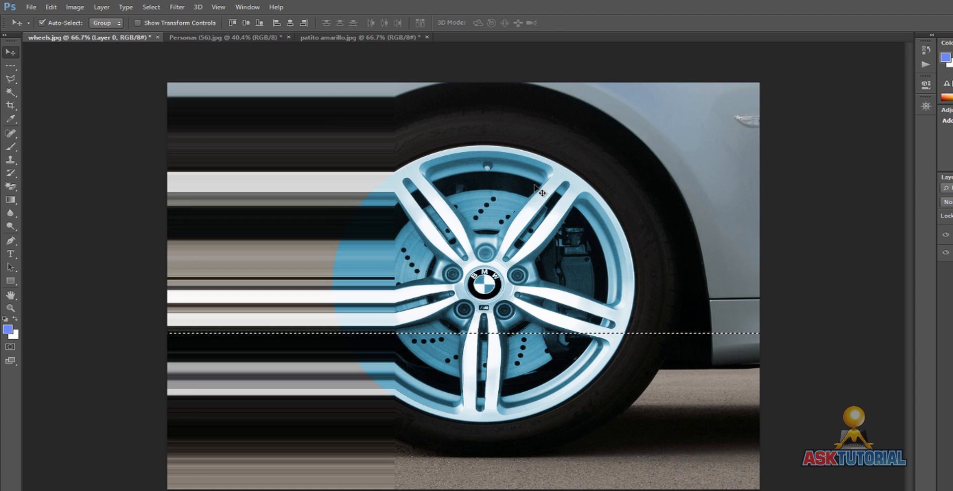
key("ctrl+t")
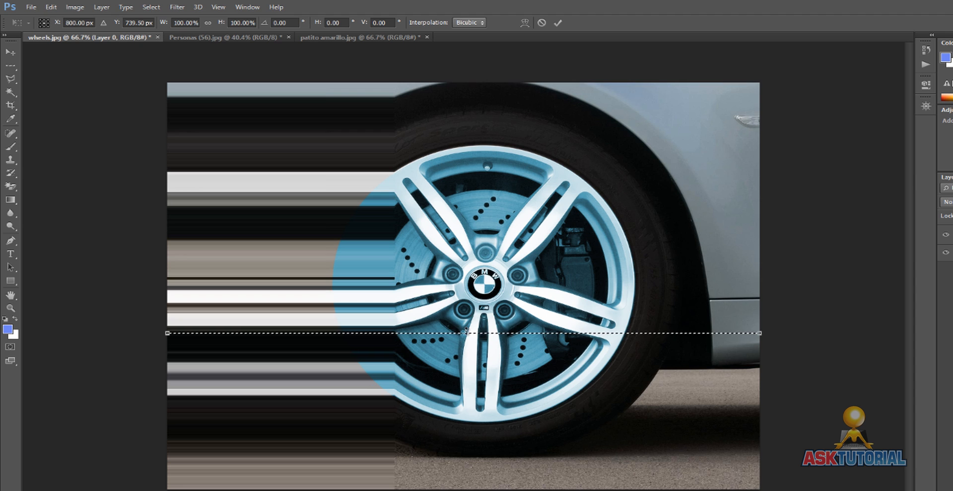
left_click_drag(462, 333, 481, 489)
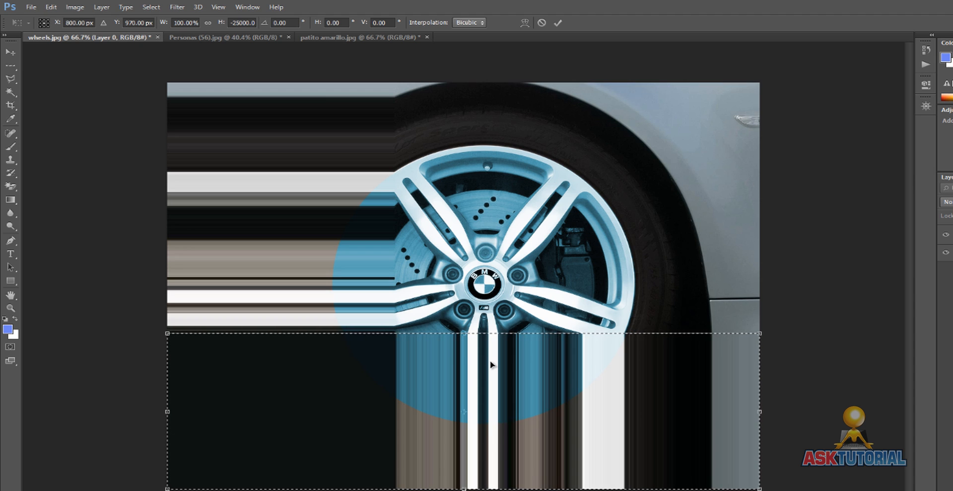
key("Return")
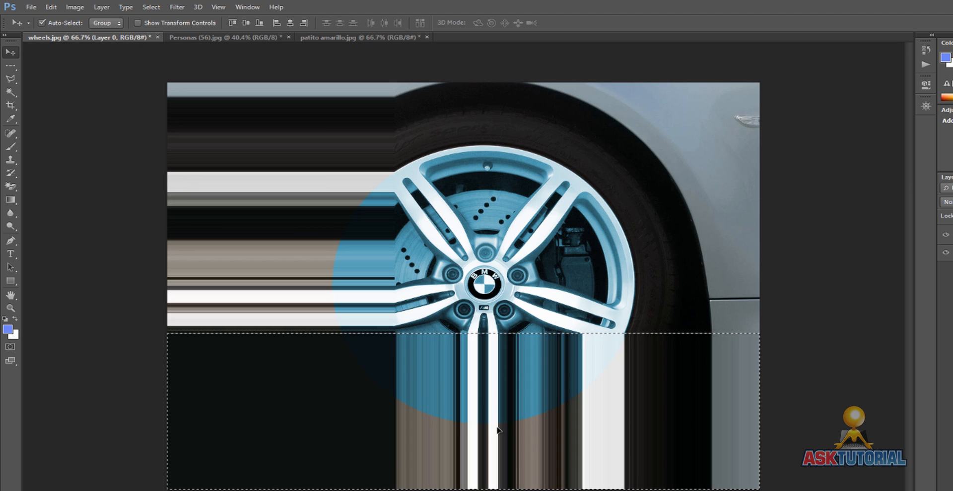
key("ctrl+d")
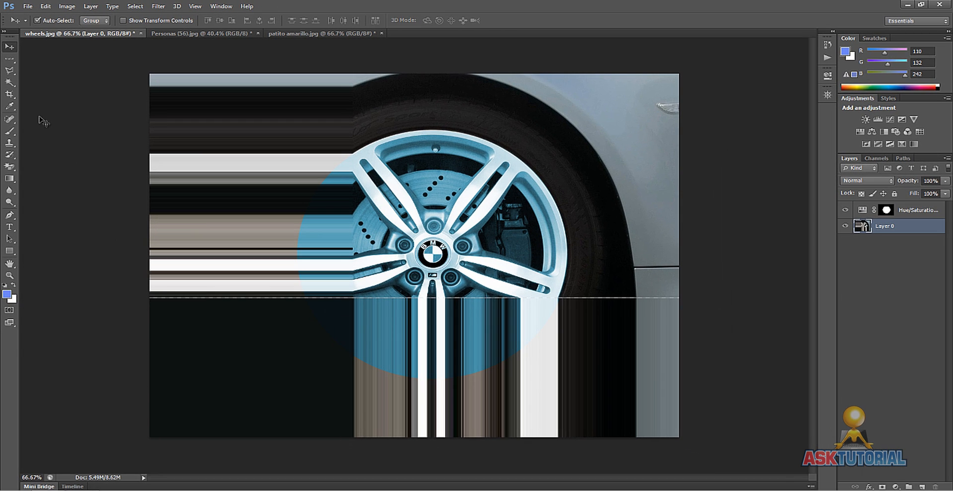
Revert the image in the history to the second Single Column Marquee state, before the column and row were stretched
left_click(11, 61)
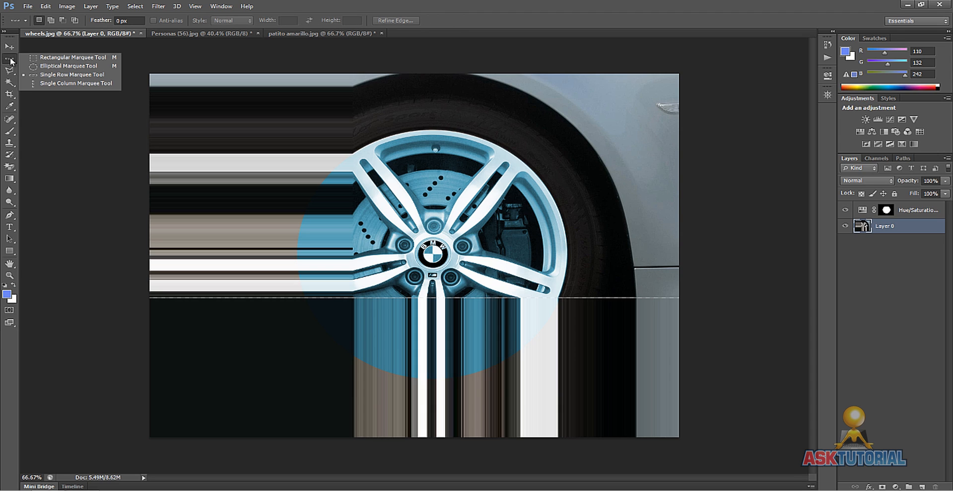
left_click(56, 58)
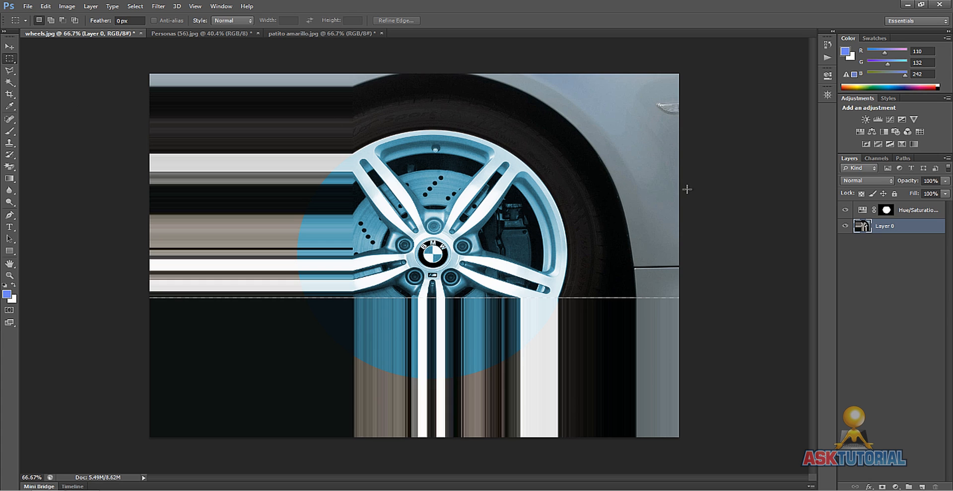
left_click(827, 45)
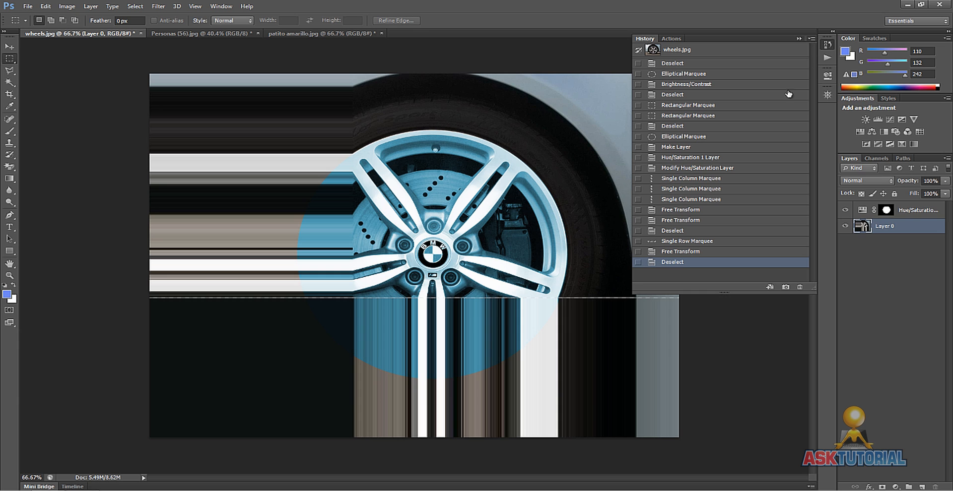
left_click(681, 220)
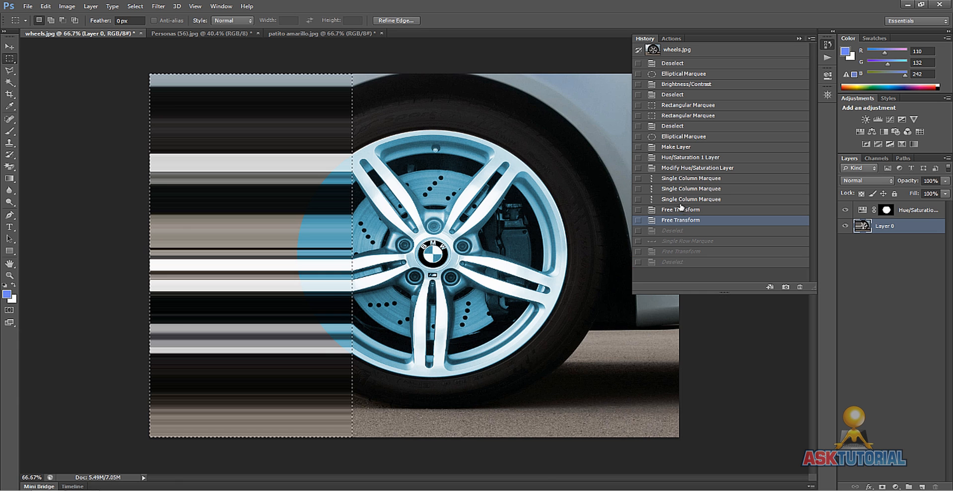
left_click(681, 189)
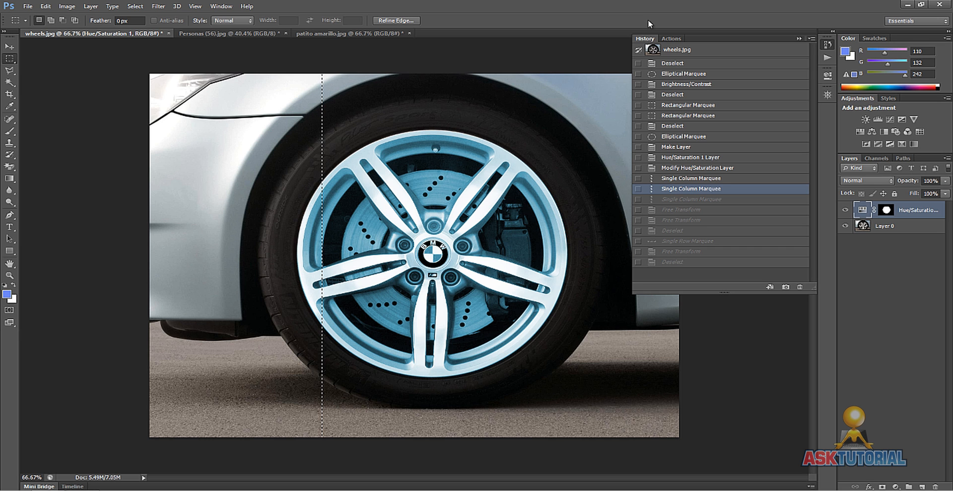
left_click(799, 38)
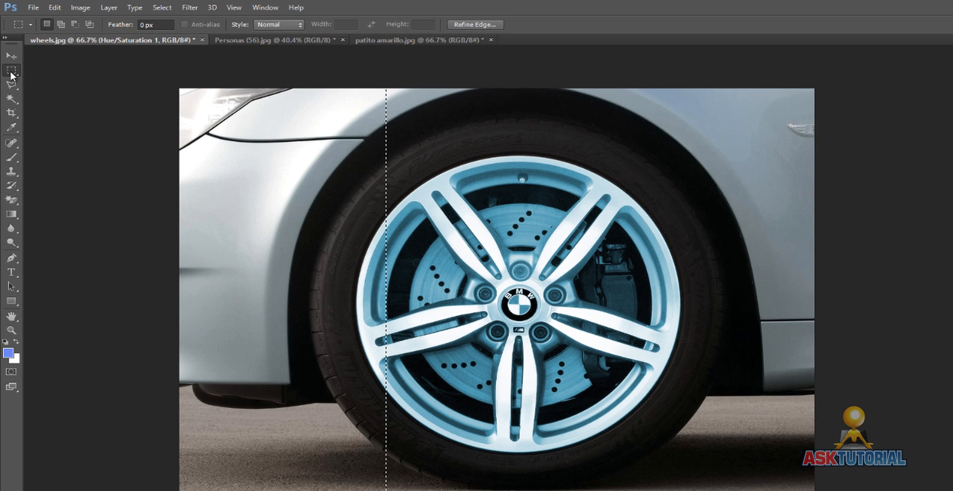
Select the whole rim on Layer 0 with a circular Elliptical Marquee drawn outward from the hub, and activate the Move tool
left_click(11, 64)
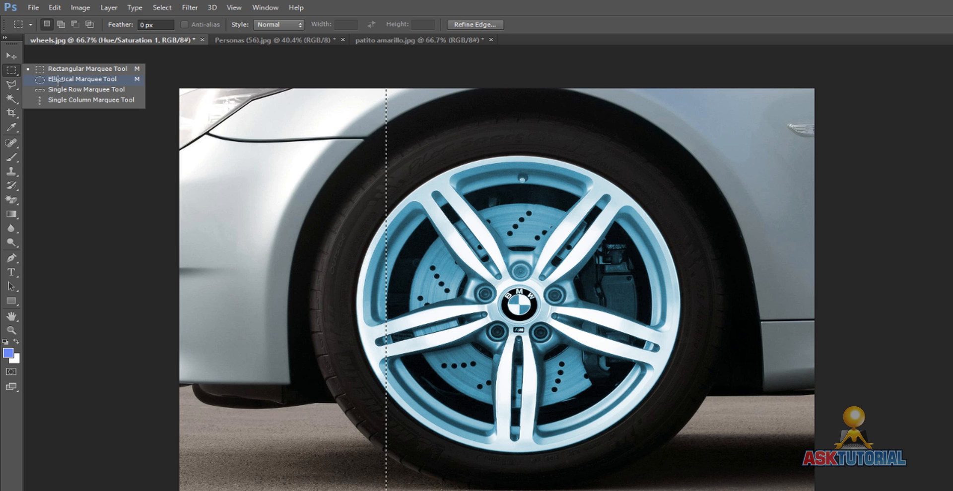
left_click(58, 79)
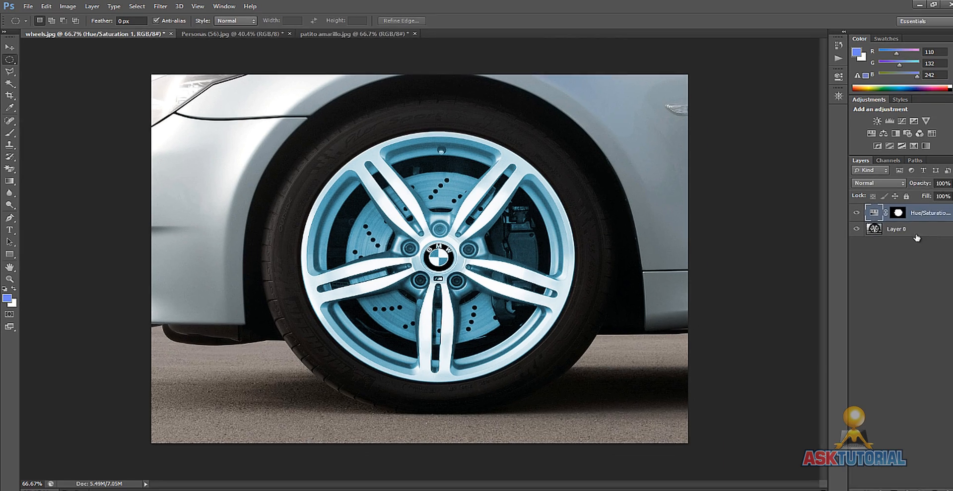
left_click(863, 227)
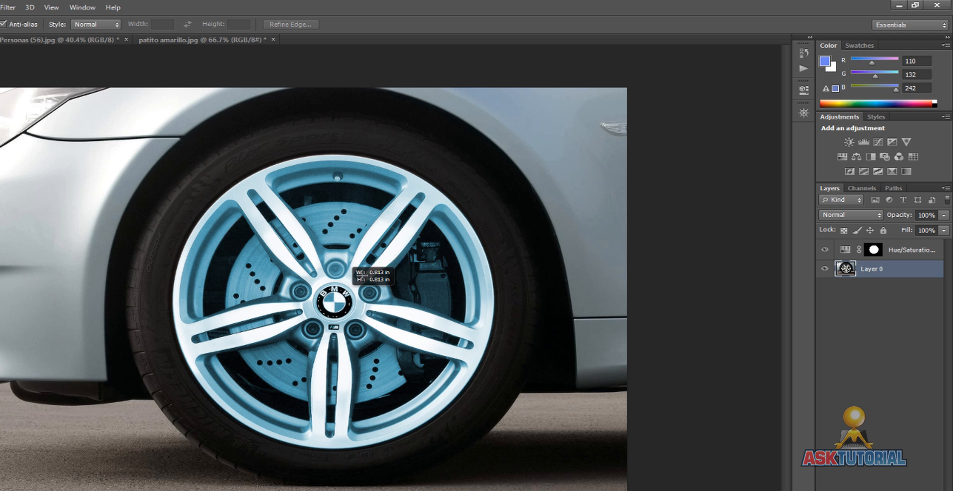
left_click_drag(360, 273, 494, 157)
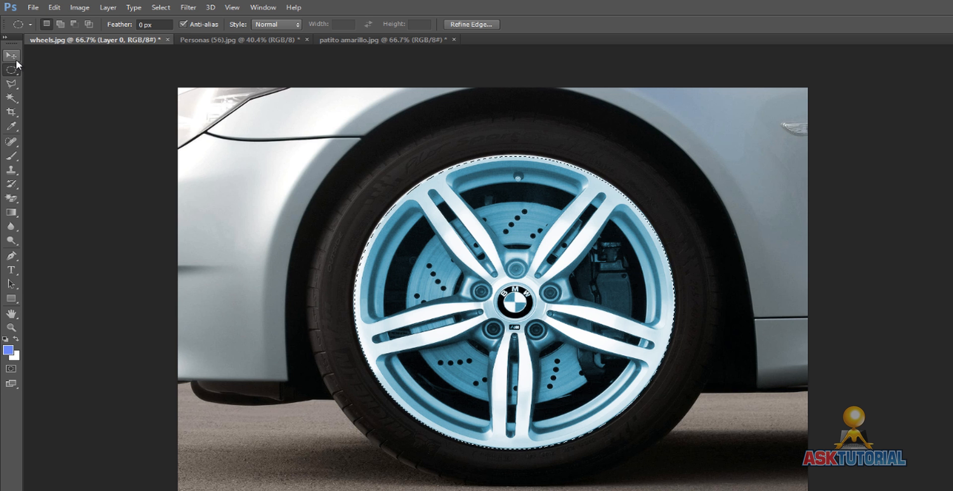
left_click(14, 58)
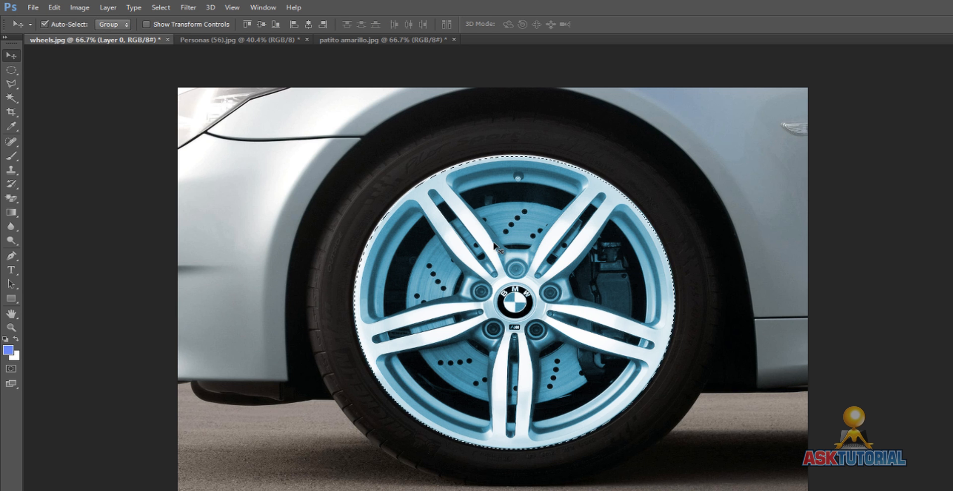
Try moving the selected rim down and to the left, out of the tyre, and undo the move
left_click_drag(490, 248, 353, 293)
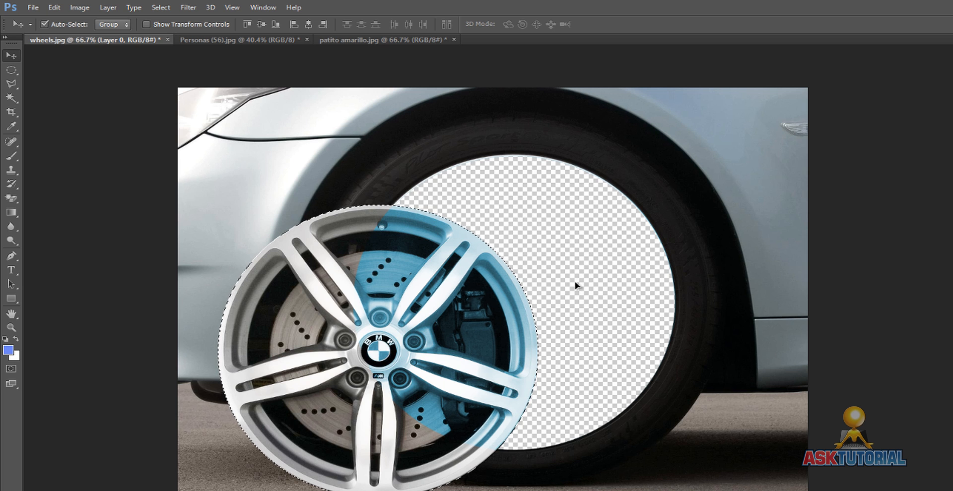
key("ctrl+z")
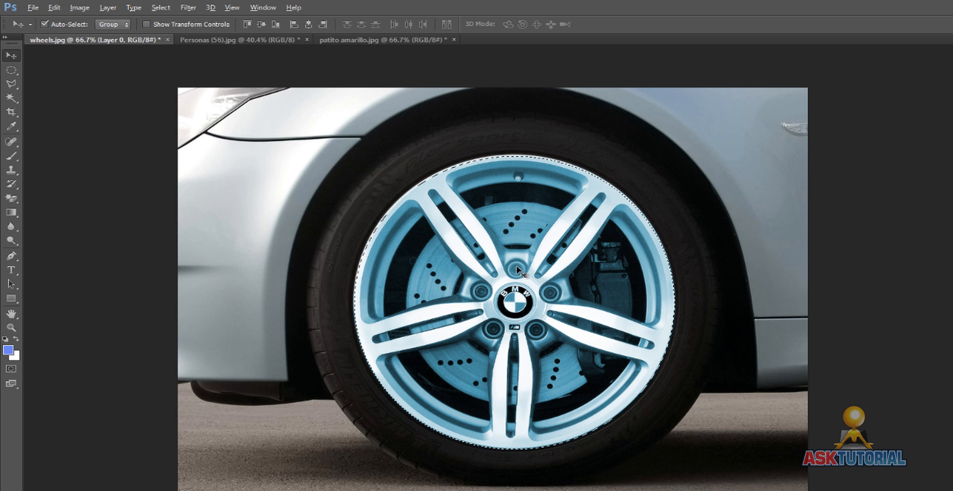
Duplicate the selected rim within Layer 0 and position the copy overlapping the lower-left part of the original wheel
left_click_drag(480, 264, 339, 336)
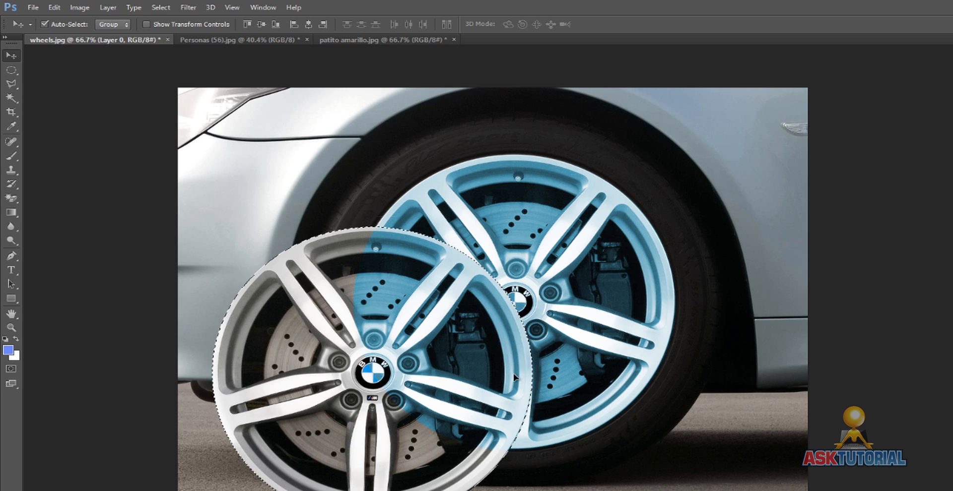
mouse_move(432, 365)
left_mouse_down()
mouse_move(513, 276)
mouse_move(421, 352)
left_mouse_up()
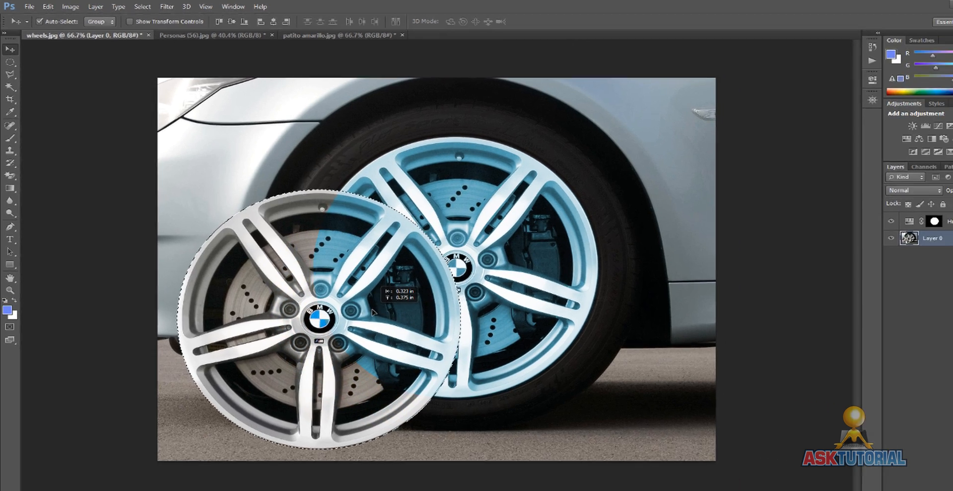
left_click_drag(371, 309, 388, 294)
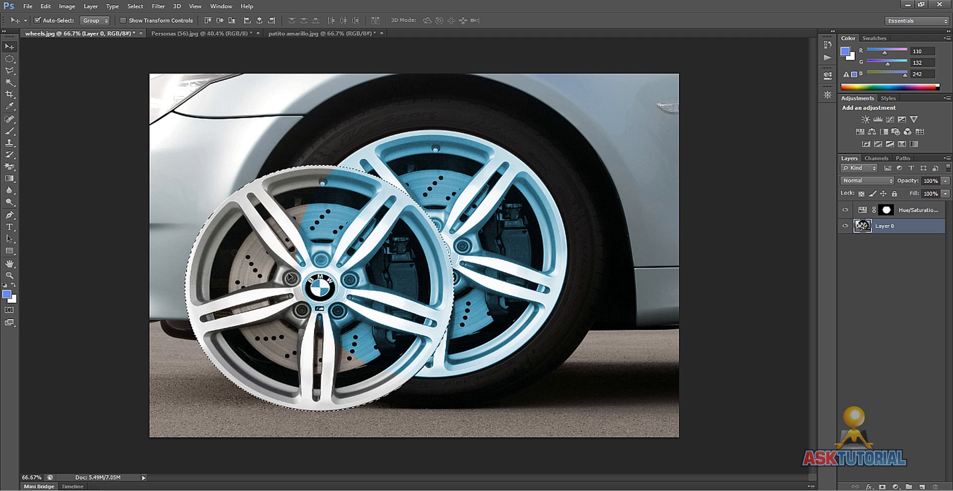
Scale the rim copy proportionally to about 54% with Free Transform, place it near the image's lower-left corner, and clear the selection
key("ctrl+t")
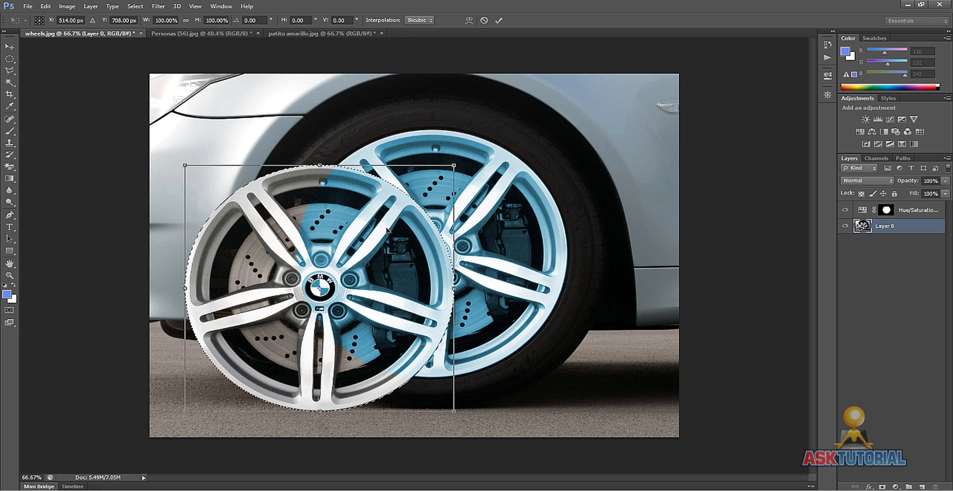
left_click_drag(454, 165, 330, 278)
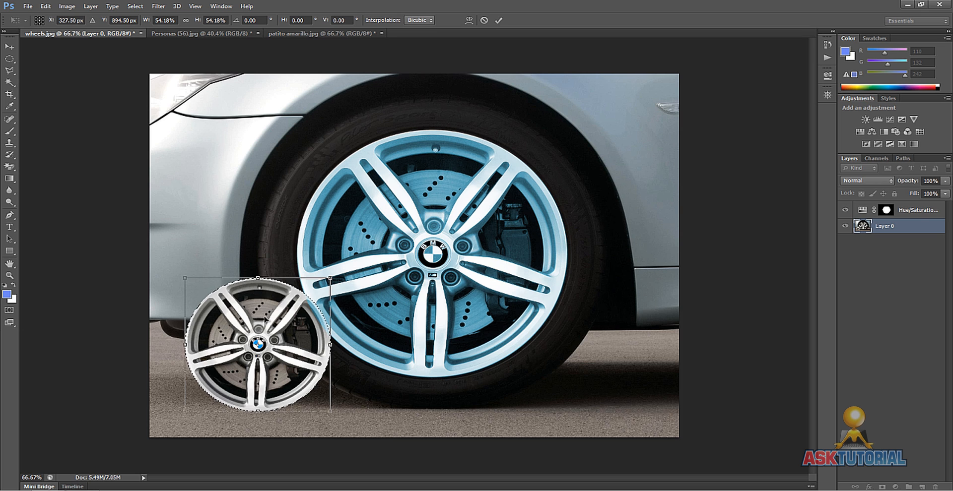
left_click_drag(265, 319, 238, 325)
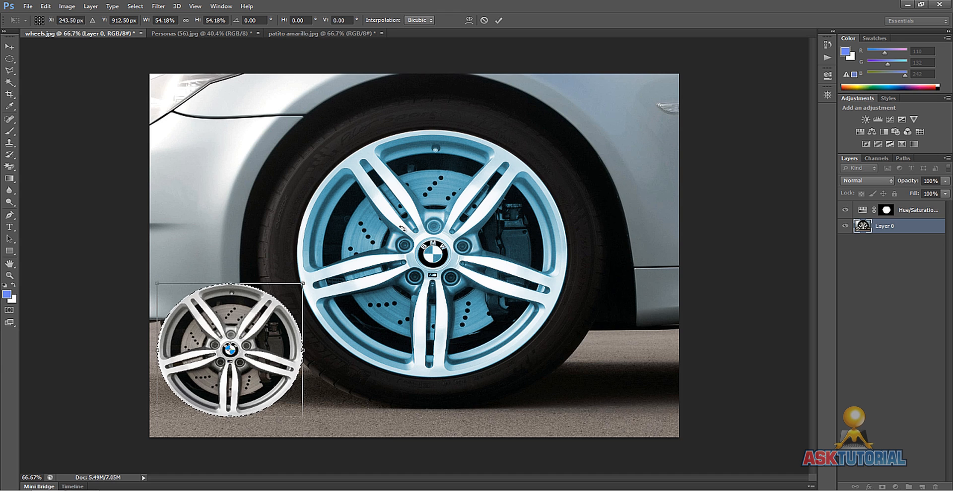
key("Return")
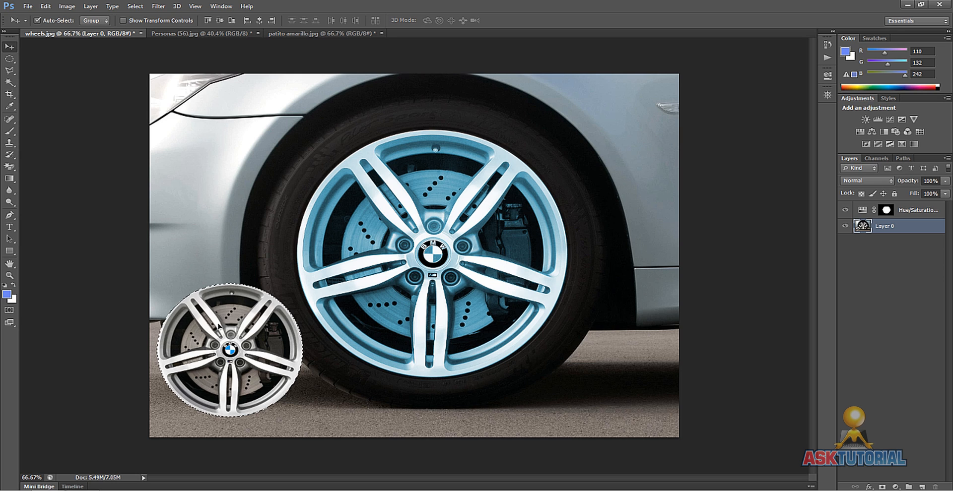
key("ctrl+d")
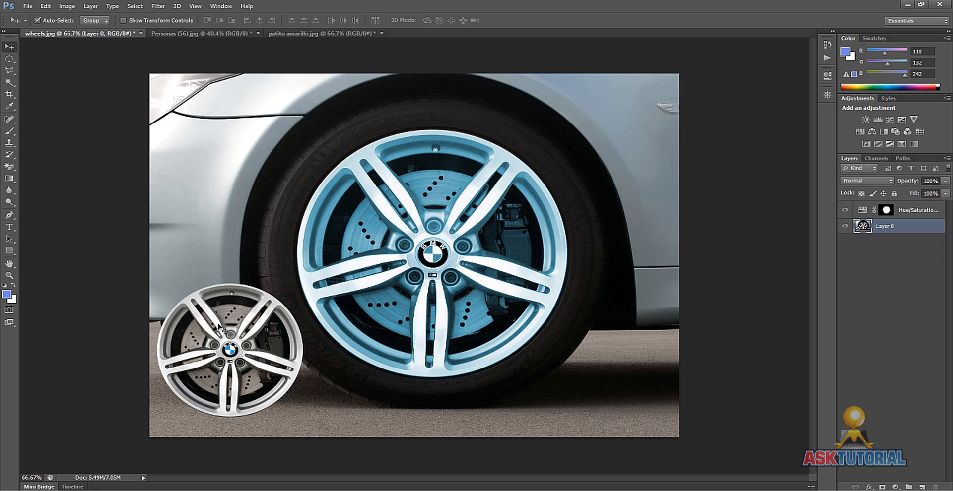